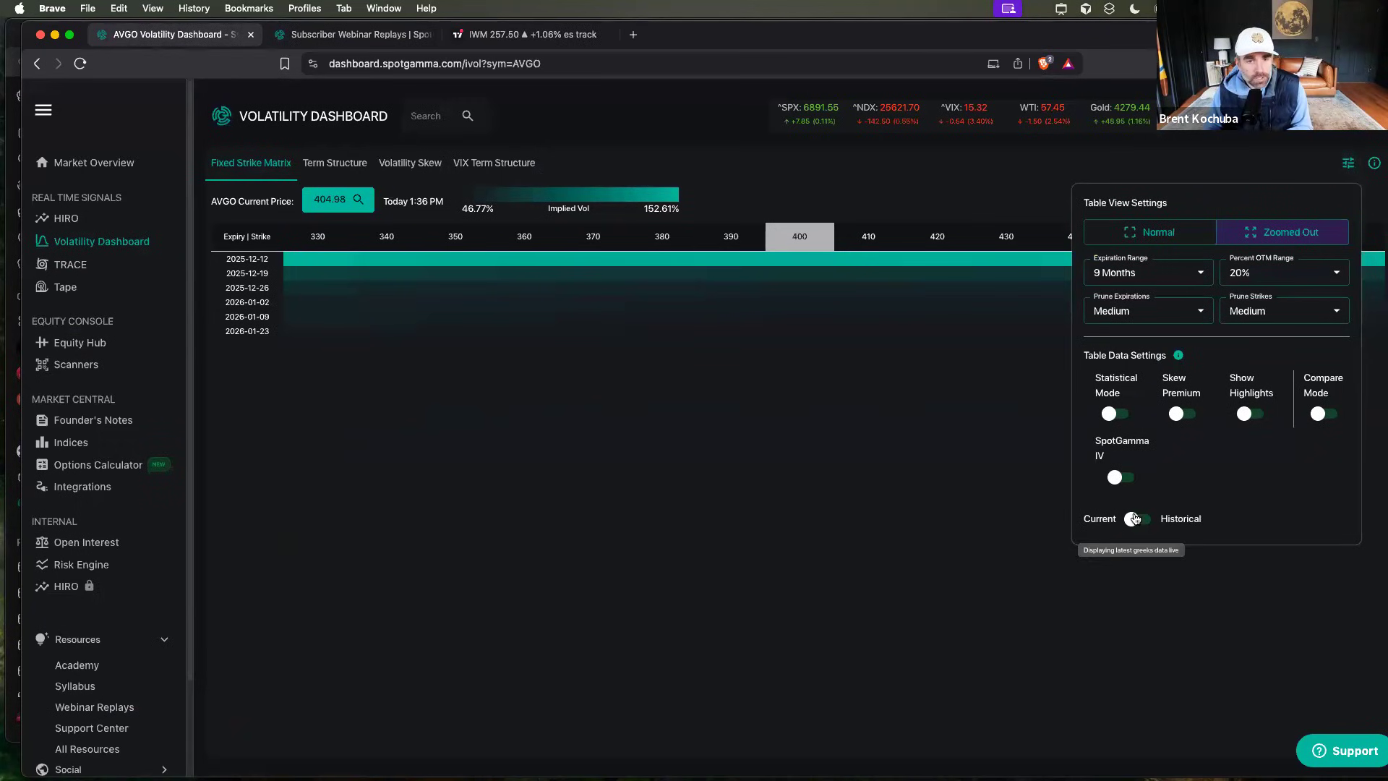
# Keep the AVGO matrix's Percent OTM Range at 20%.
pyautogui.click(1301, 274)
pyautogui.click(1291, 374)
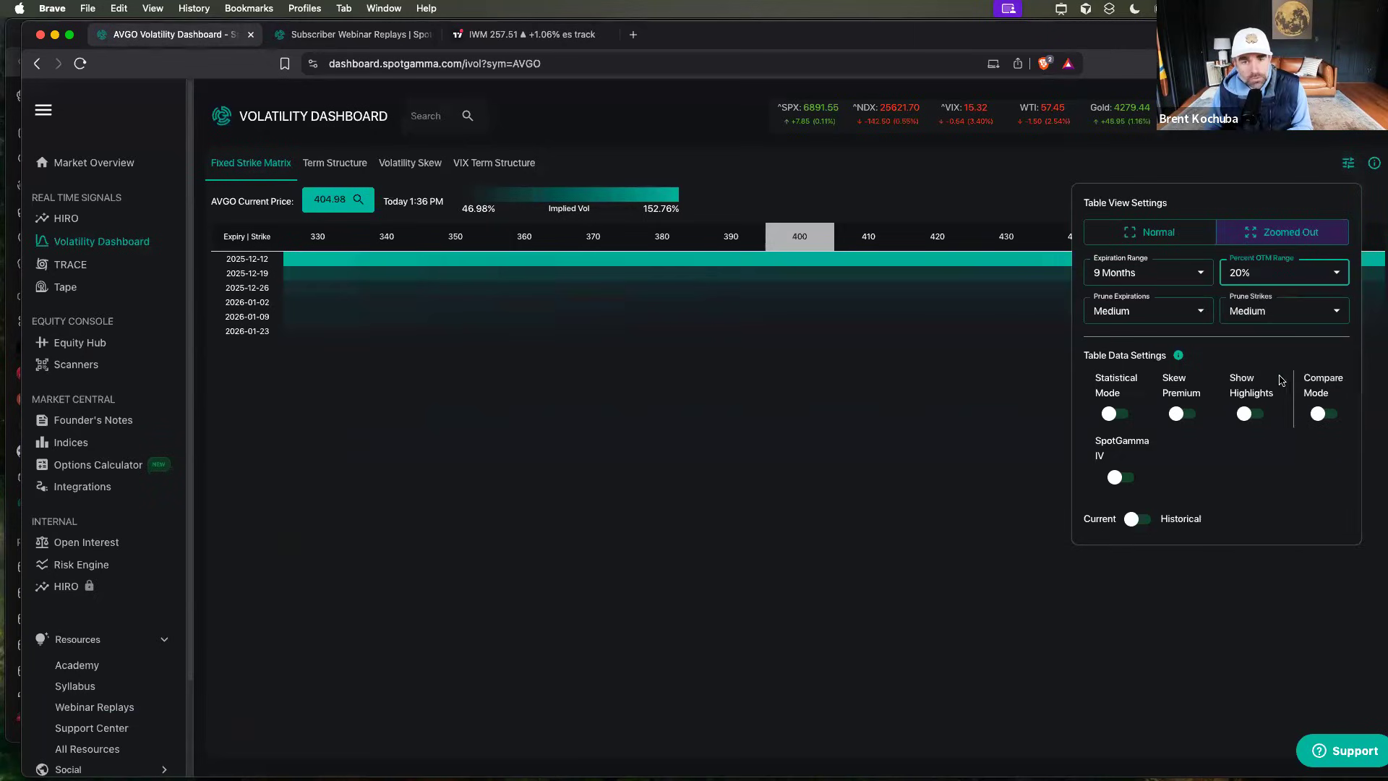
pyautogui.click(837, 399)
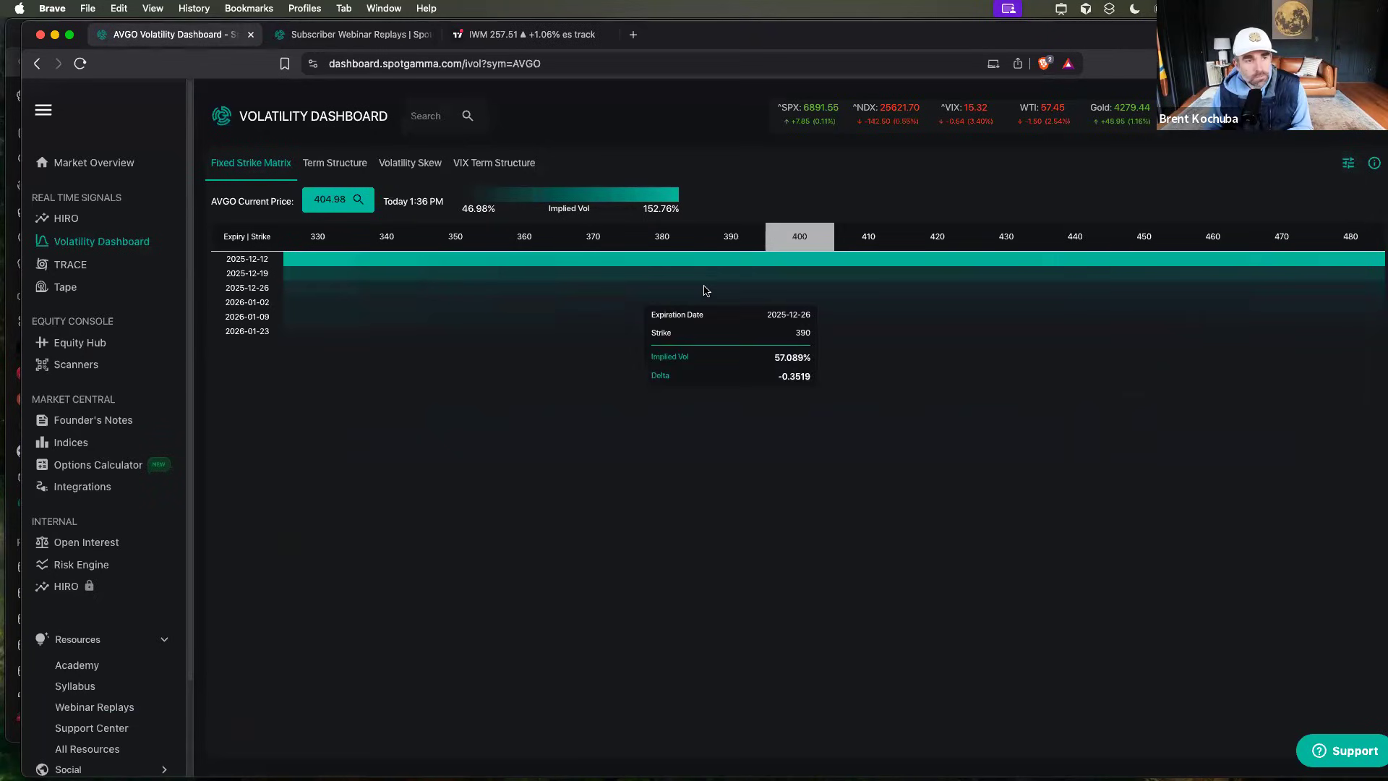
# Show full implied-vol percentages in Normal mode, coloured by z-score with Statistical Mode on.
pyautogui.click(1349, 164)
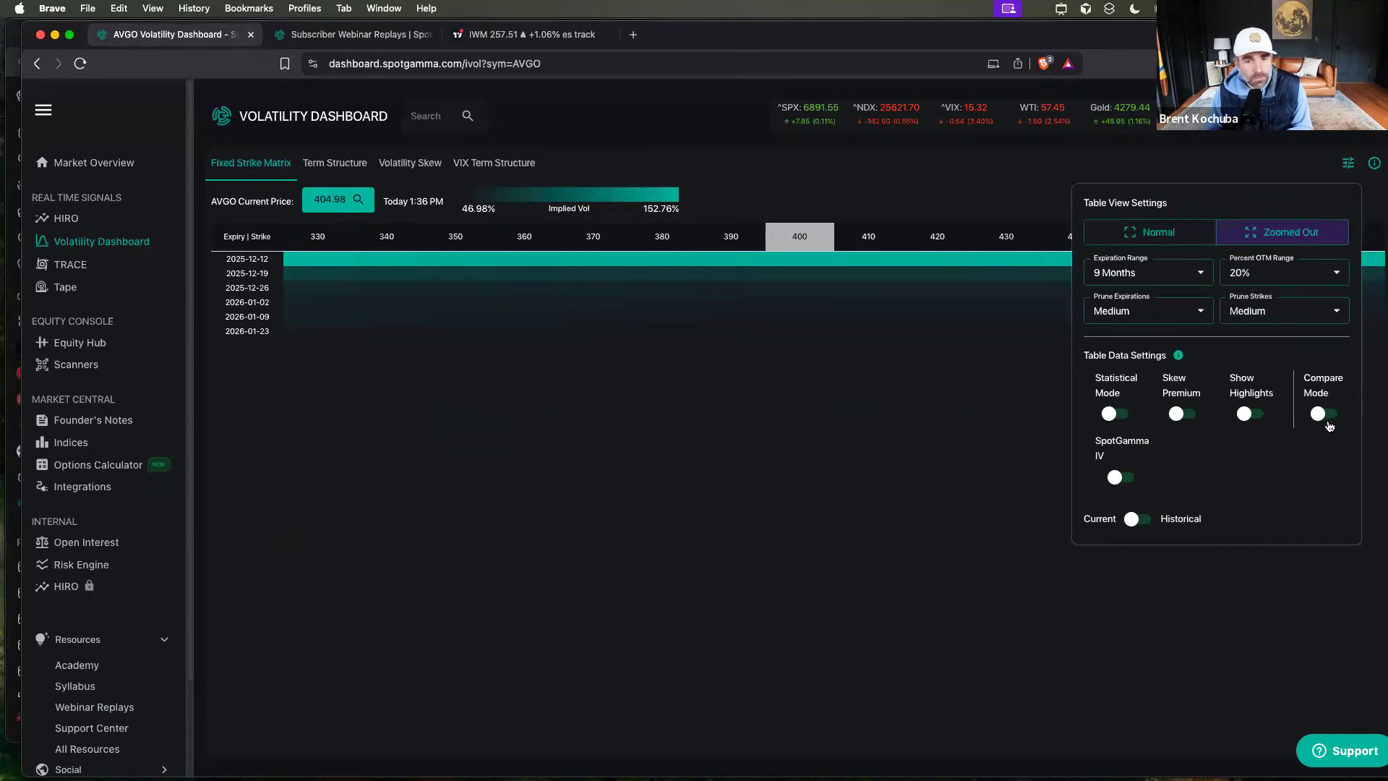
pyautogui.click(1152, 232)
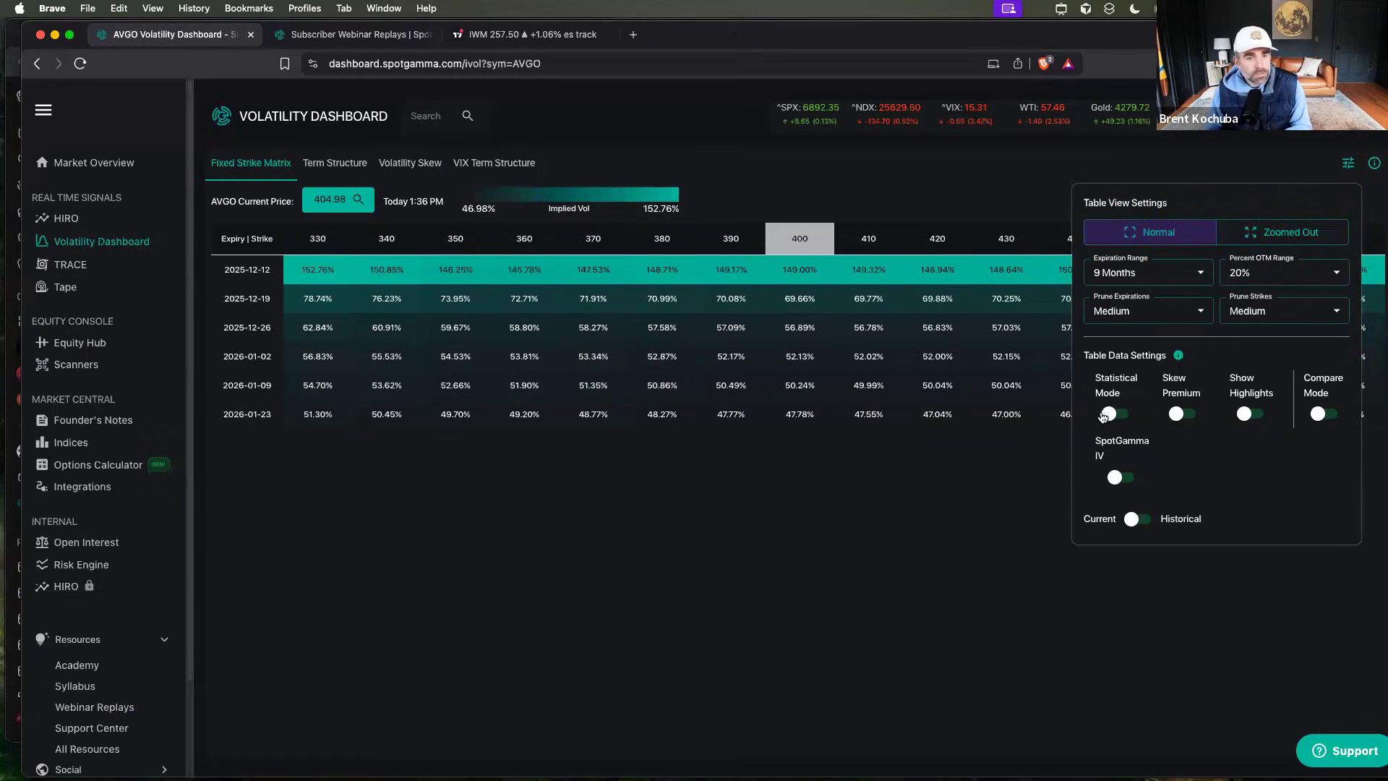
pyautogui.click(1106, 415)
pyautogui.click(746, 427)
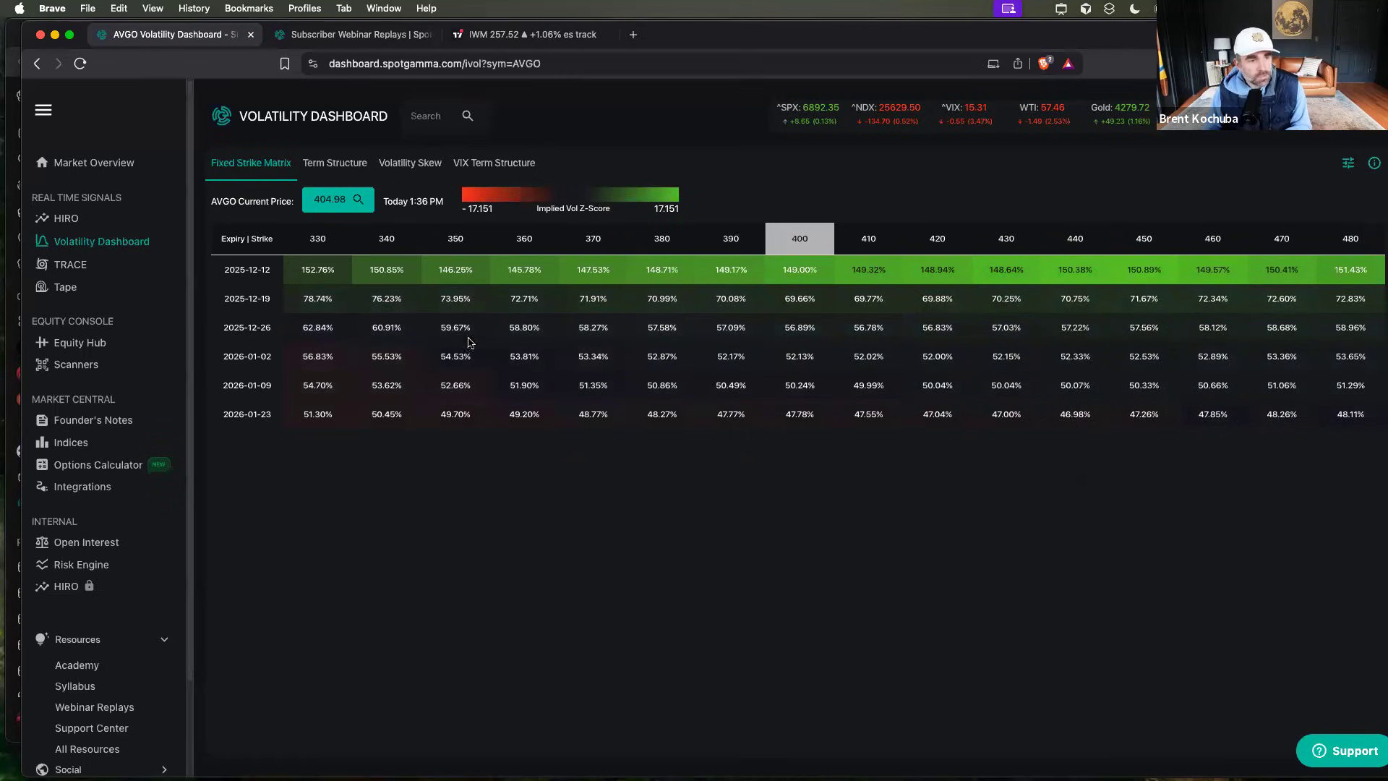
pyautogui.moveTo(1255, 298)
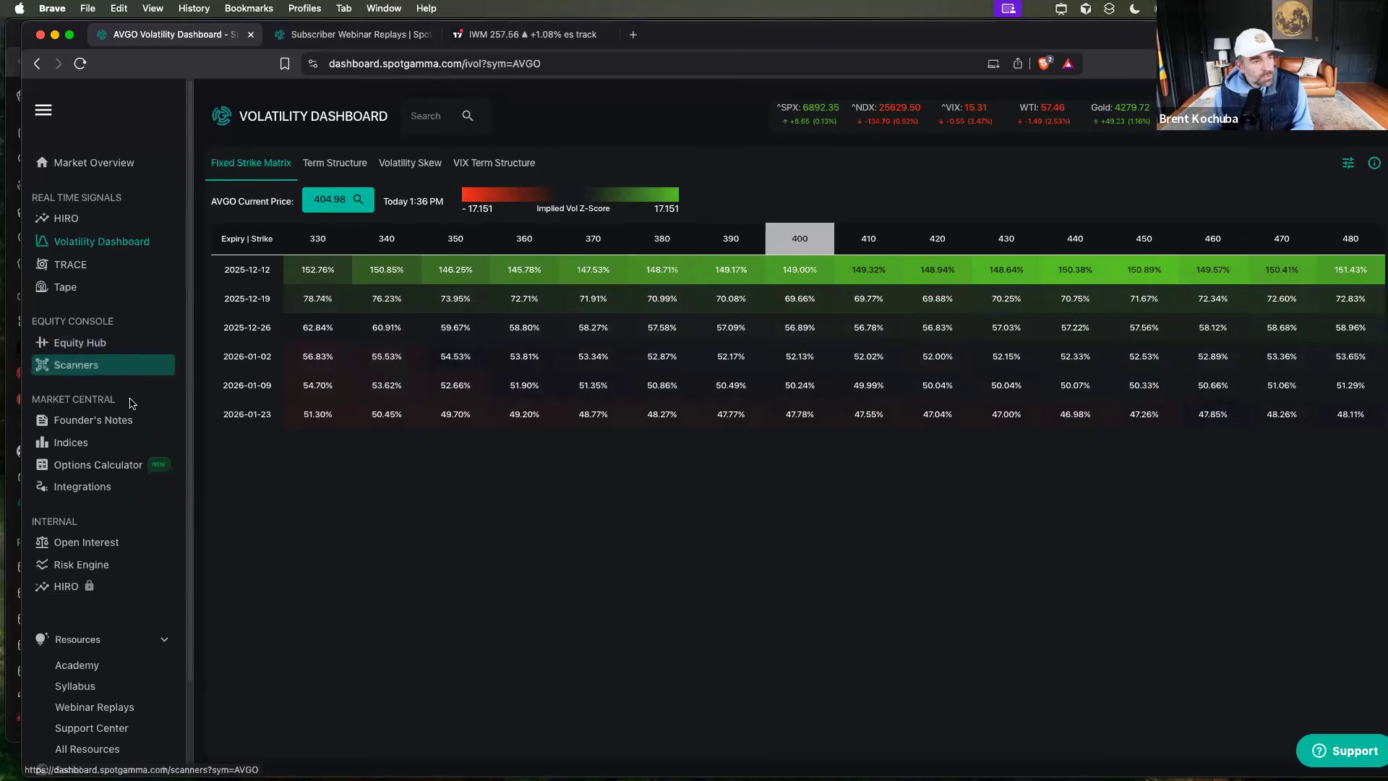
# Go to Scanners to view the Compass of AVGO and top stocks by IV rank versus risk reversal rank.
pyautogui.click(132, 367)
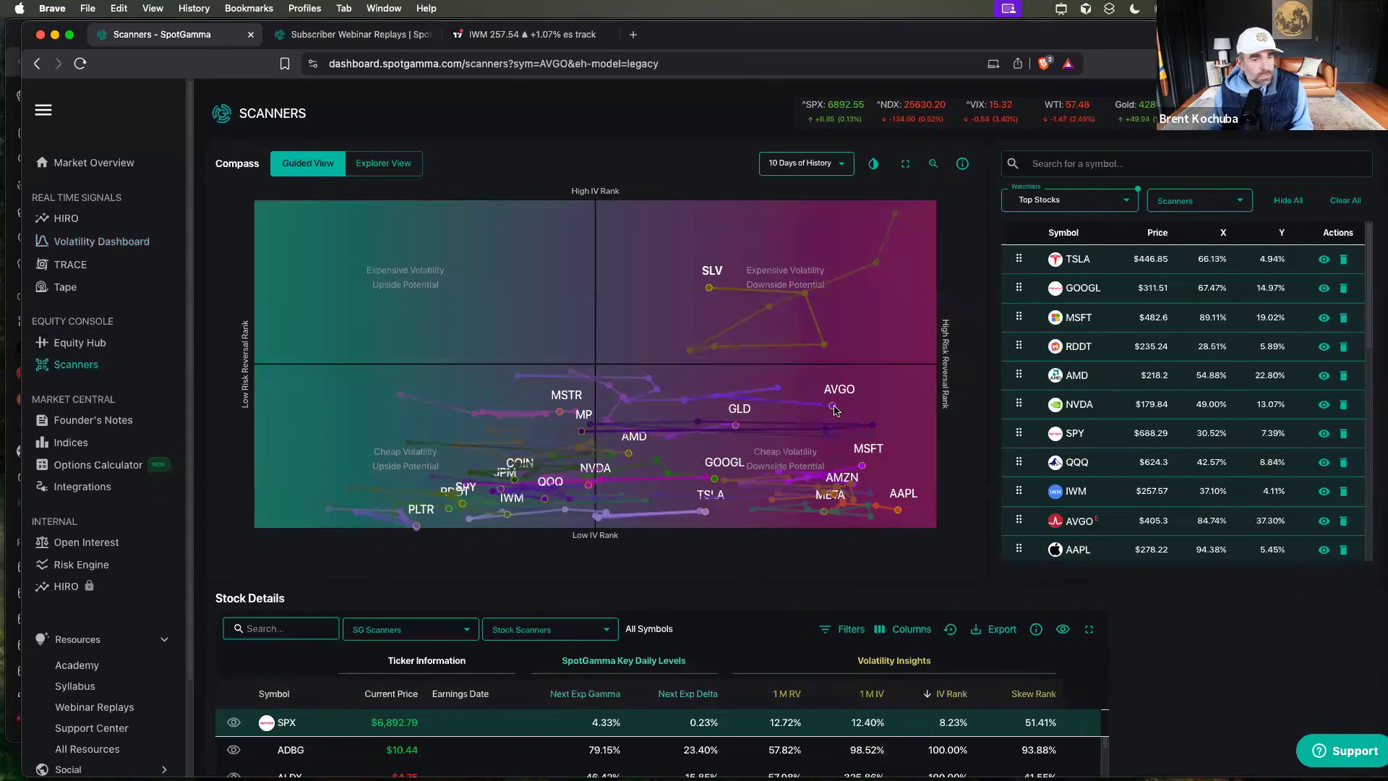
pyautogui.moveTo(835, 410)
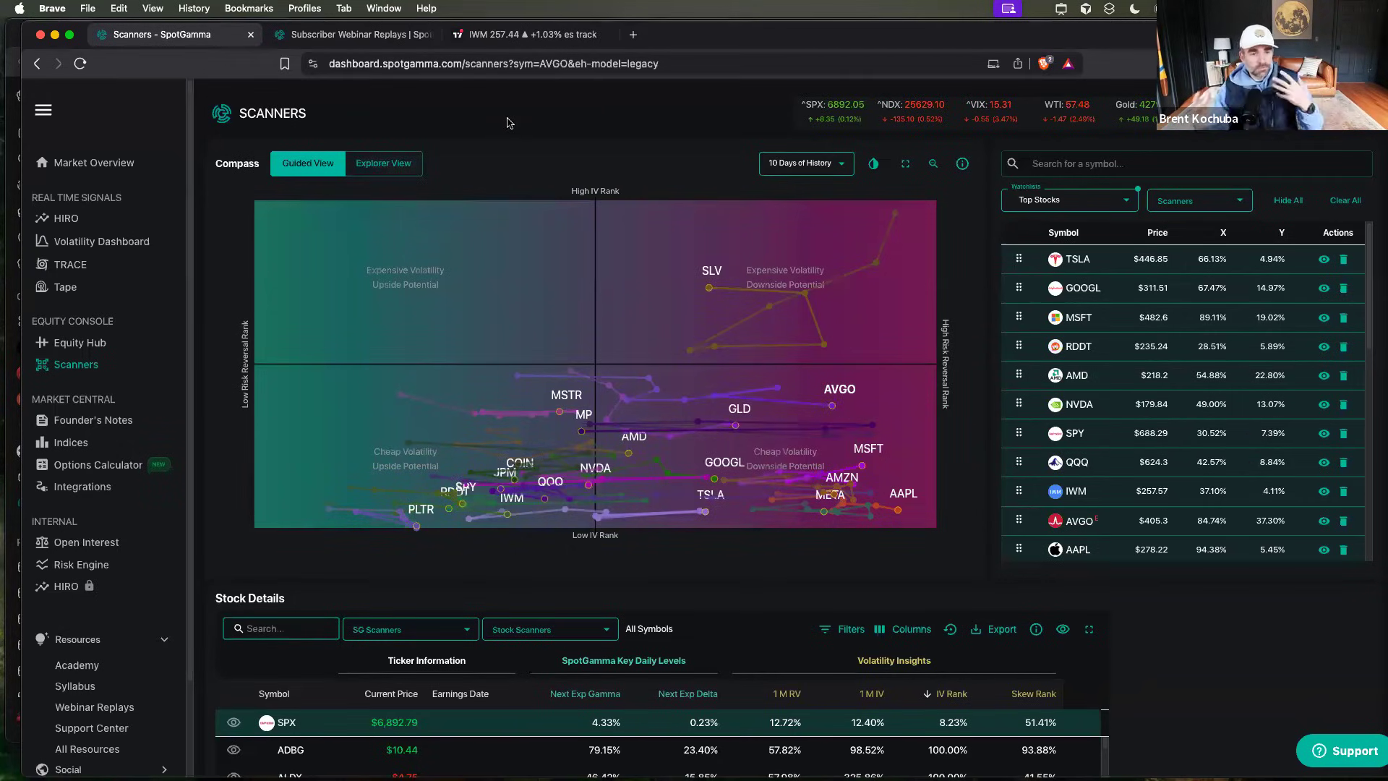
# In Explorer View, plot Call Skew Percentile (X) against Put Skew Percentile (Y), then go to AVGO's Equity Hub.
pyautogui.click(381, 164)
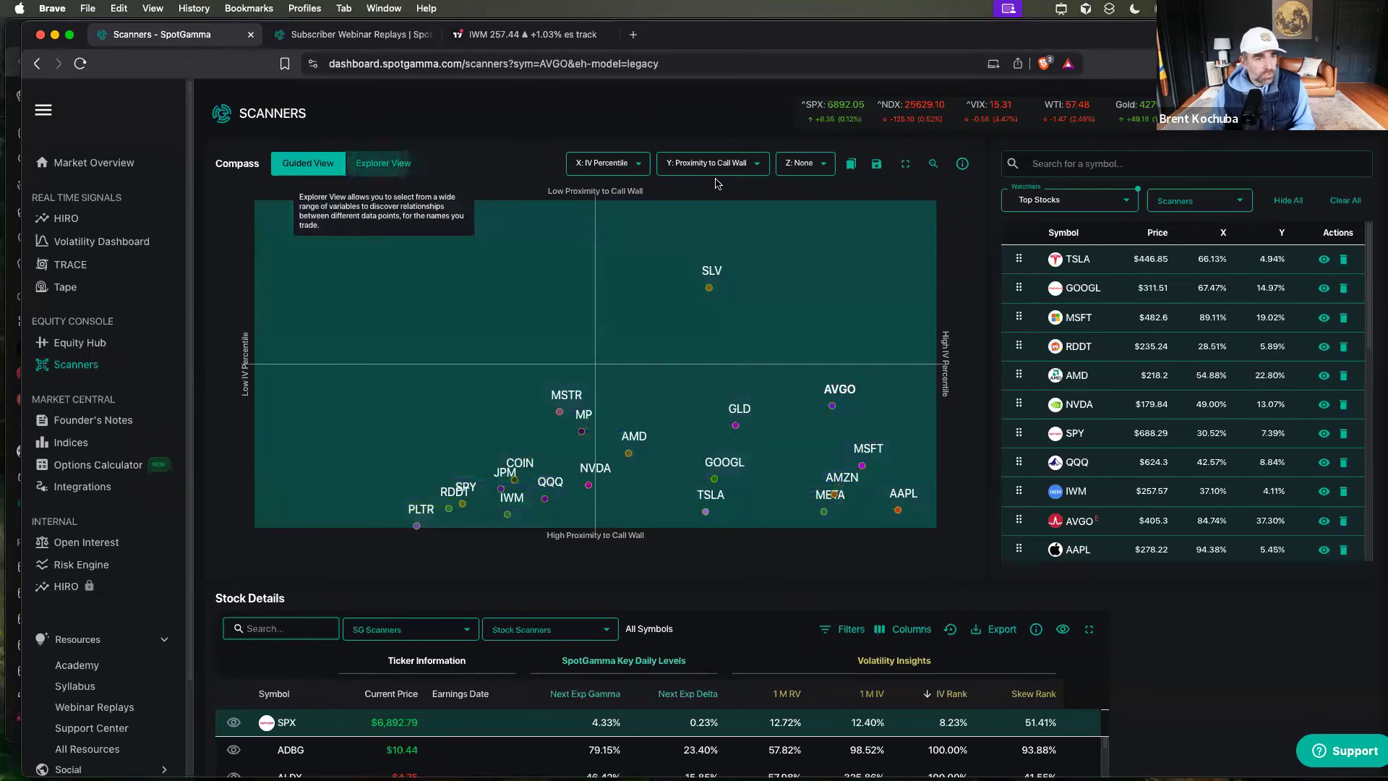
pyautogui.click(645, 163)
pyautogui.click(614, 582)
pyautogui.click(698, 171)
pyautogui.click(739, 612)
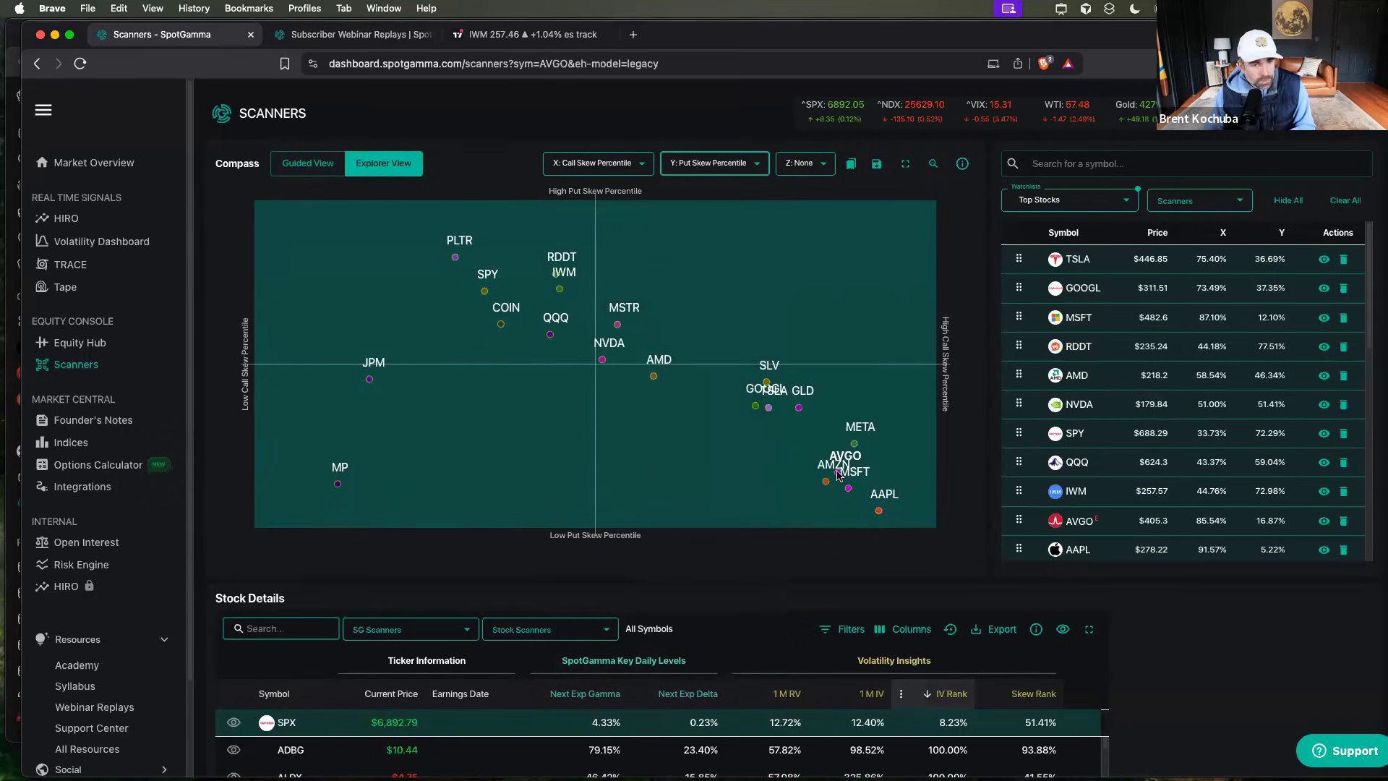
pyautogui.moveTo(838, 474)
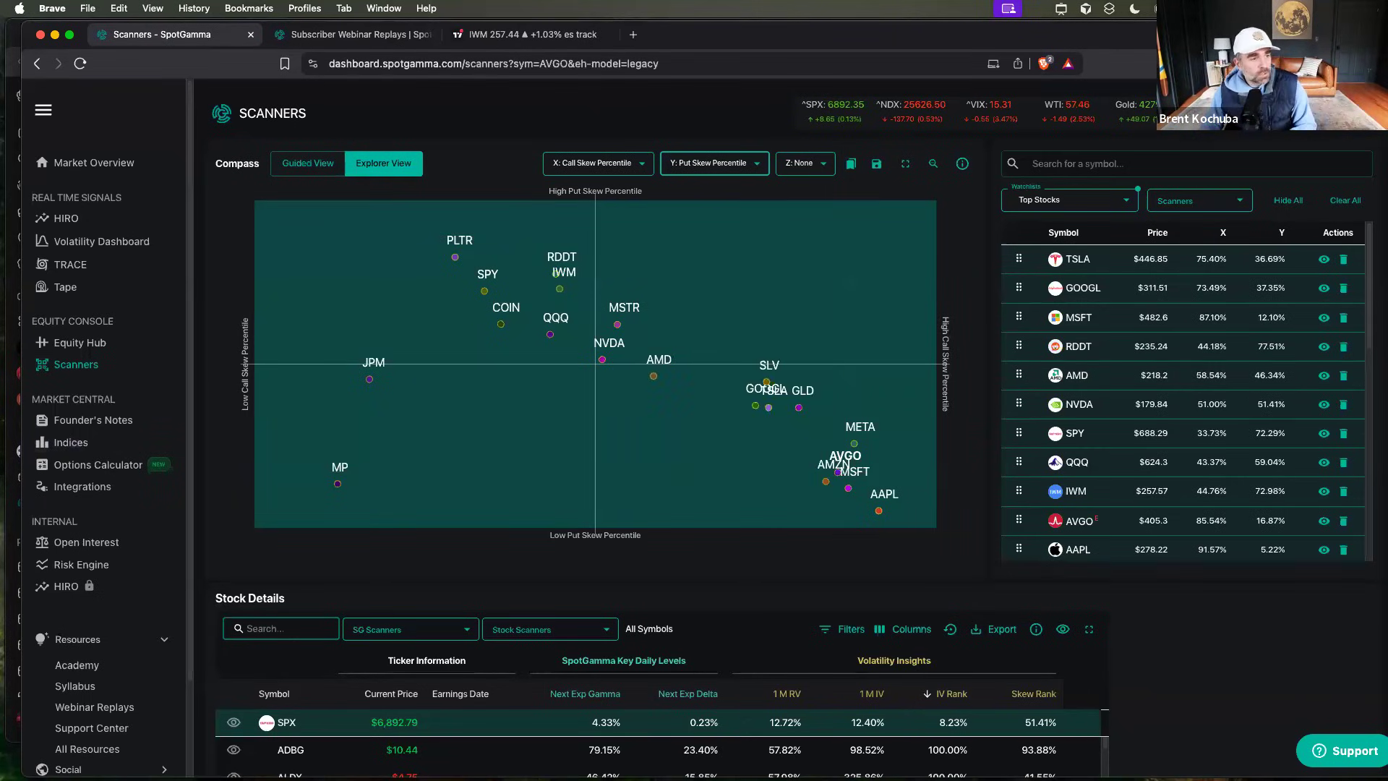
pyautogui.click(79, 343)
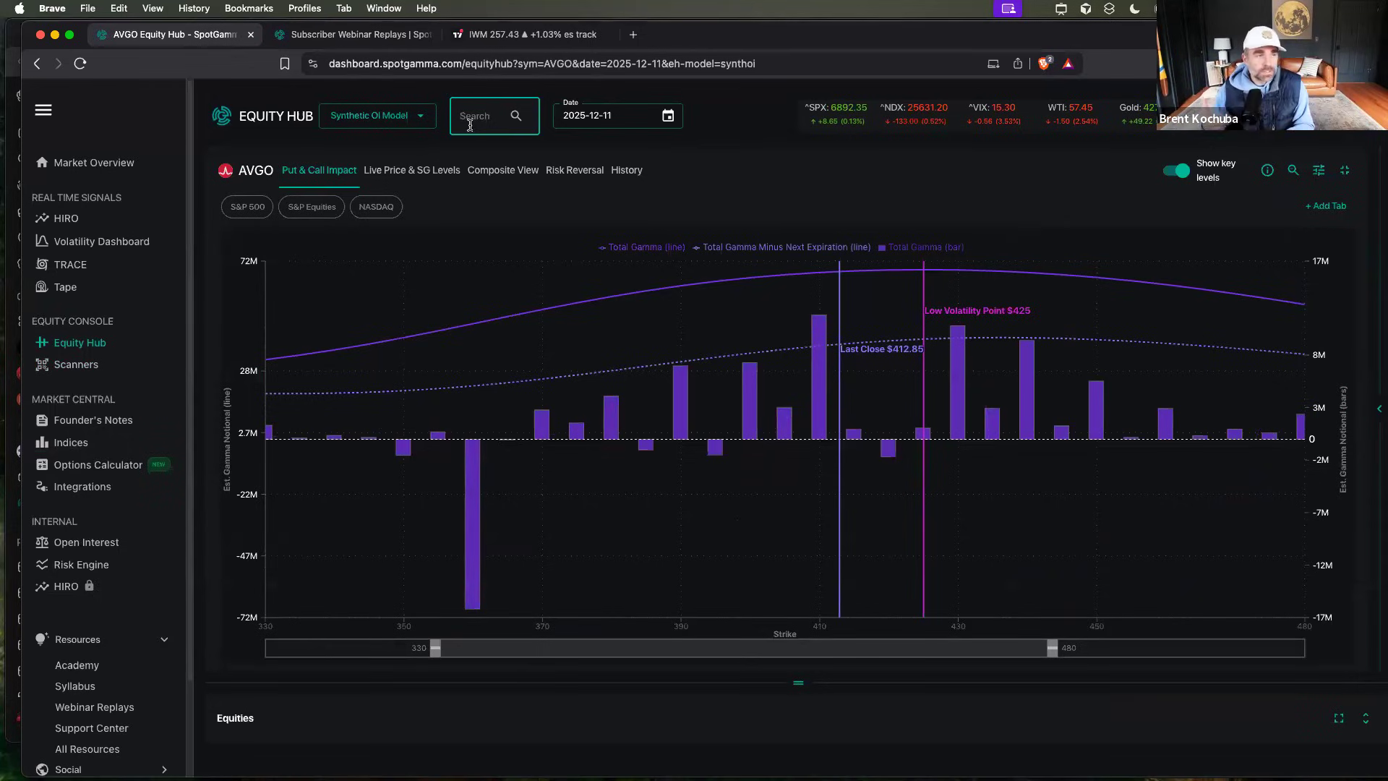
# Change the AVGO Put & Call Impact chart type from Gamma to Open Interest.
pyautogui.click(1318, 172)
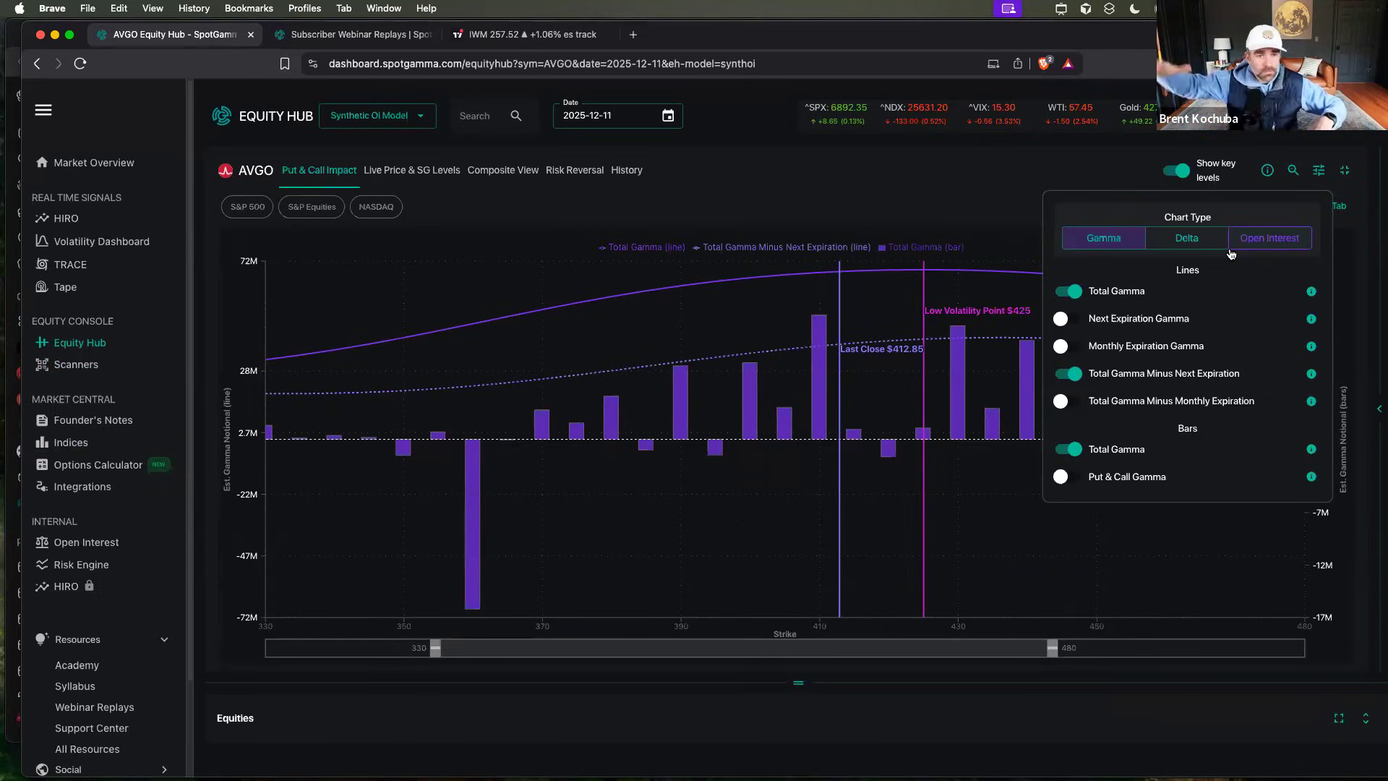
pyautogui.click(1274, 241)
pyautogui.click(896, 448)
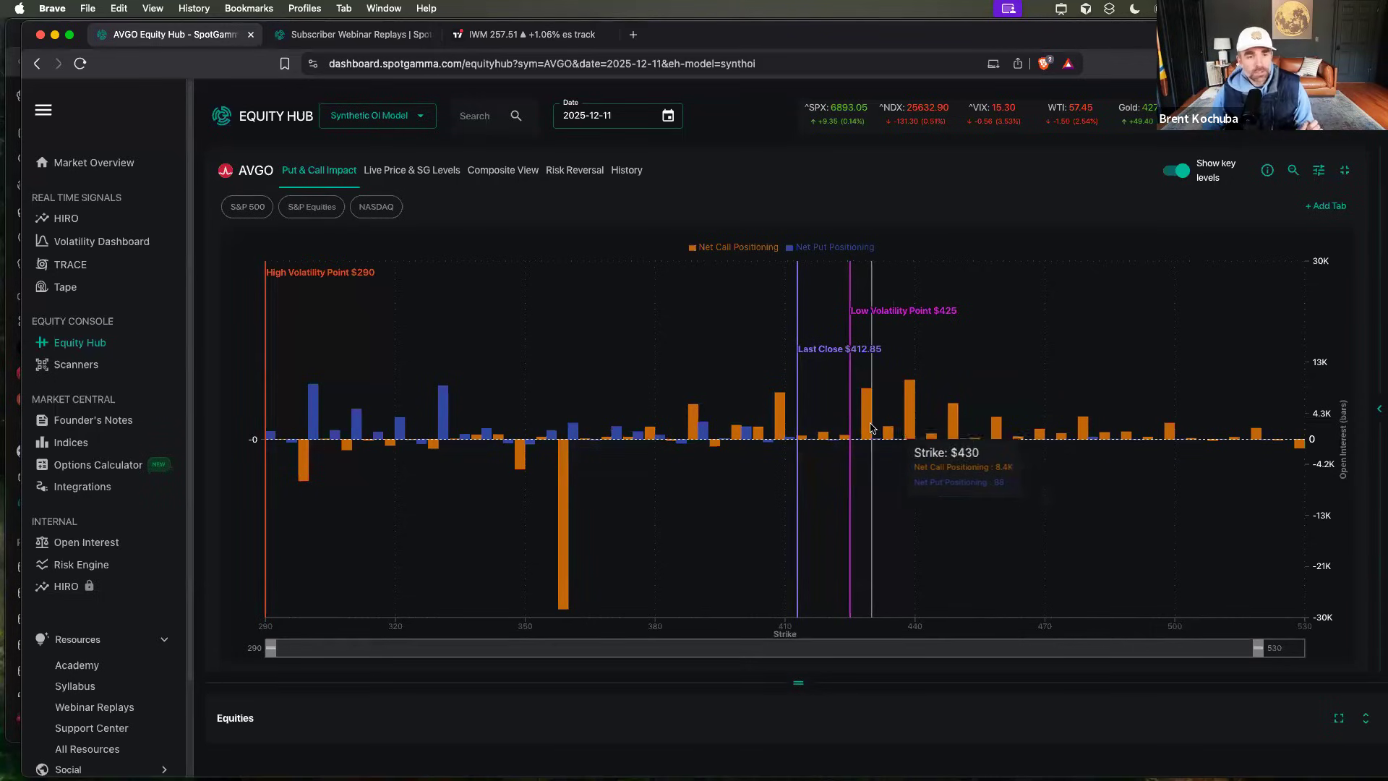
# Hide the key level lines on the AVGO open interest chart, briefly checking Live Price & SG Levels.
pyautogui.click(1177, 171)
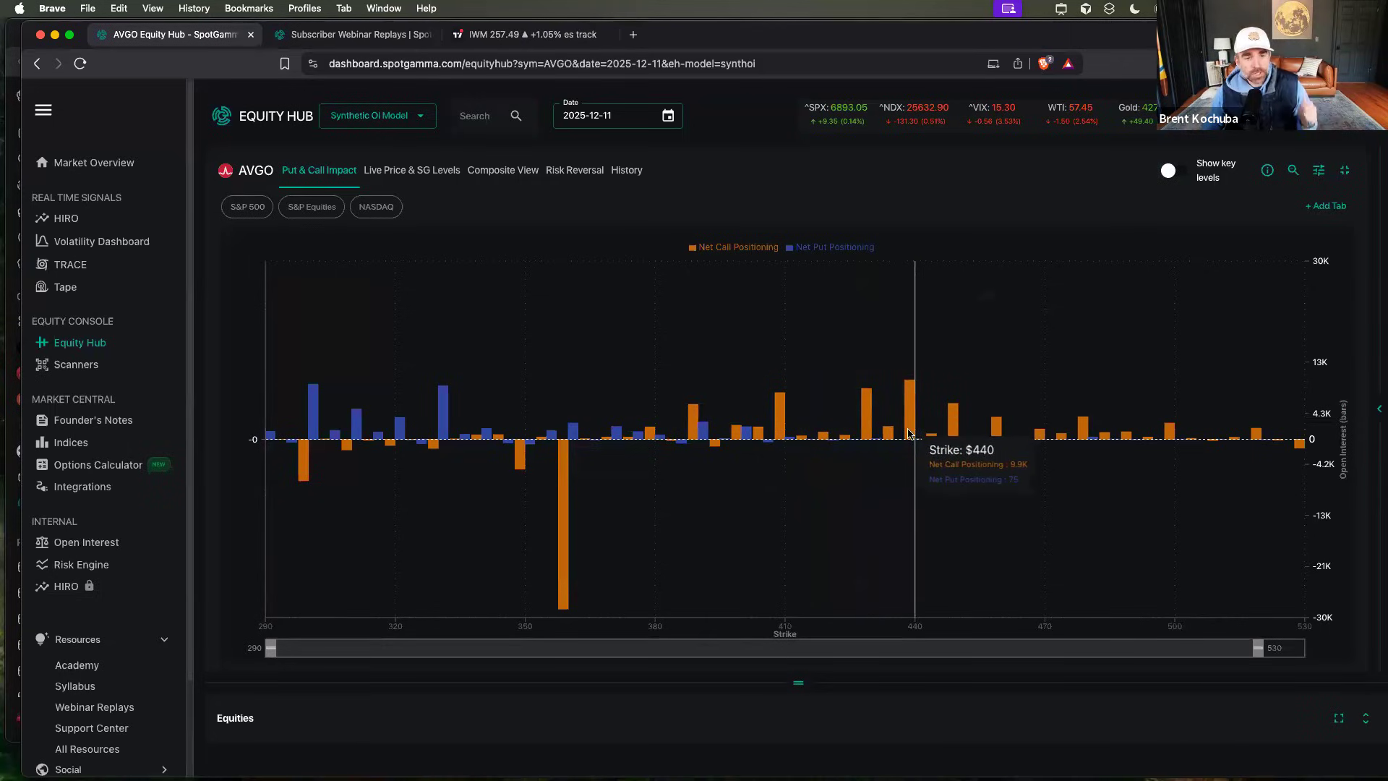
pyautogui.click(423, 183)
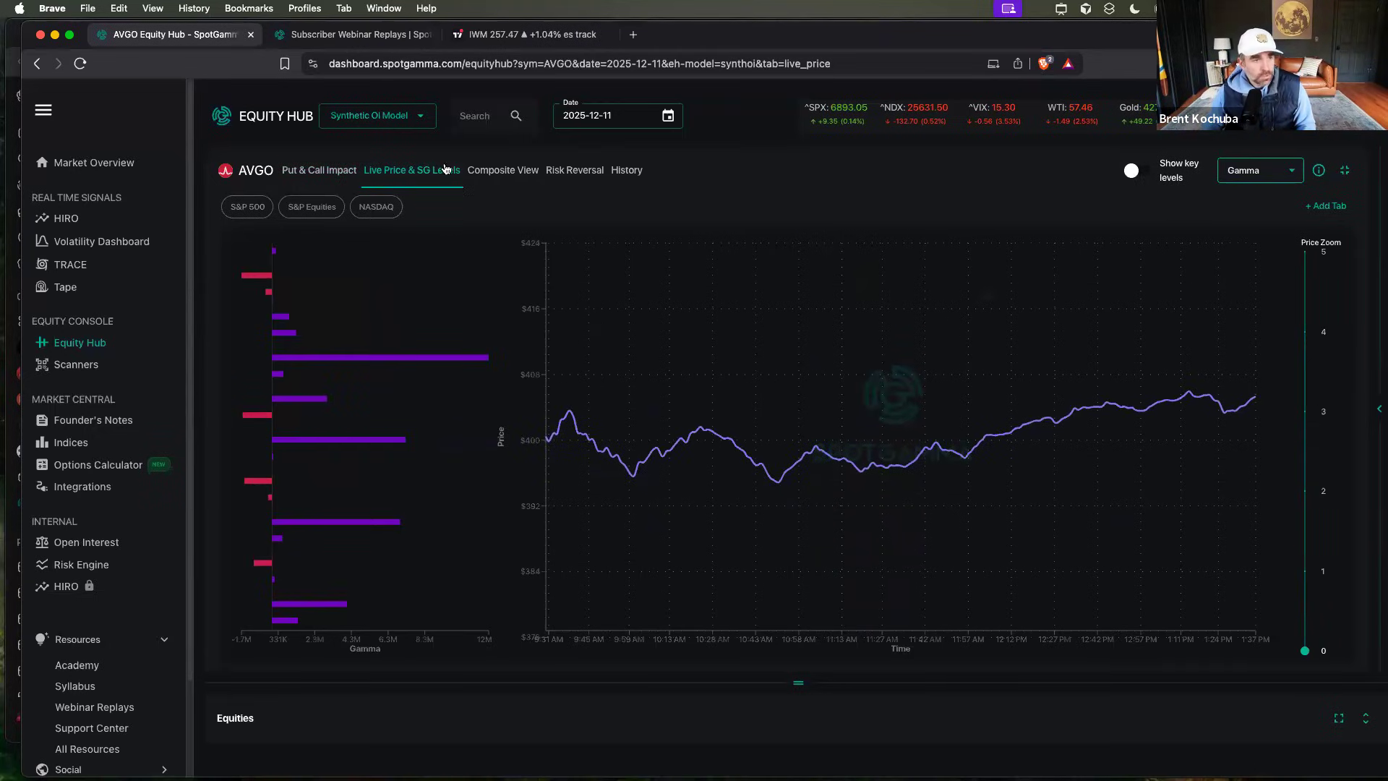
pyautogui.click(327, 179)
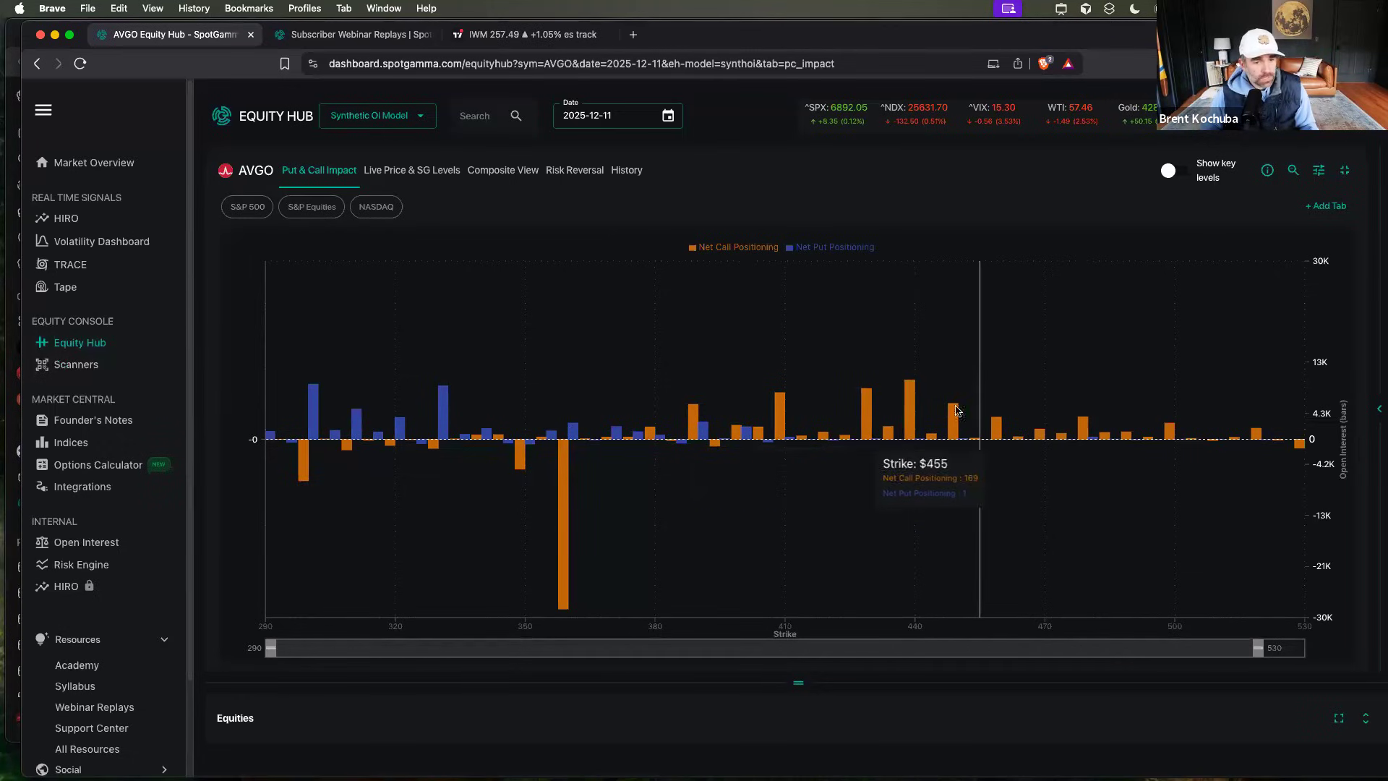
# Set the AVGO chart type back to Gamma and widen the strike slider to 330–540.
pyautogui.click(1319, 170)
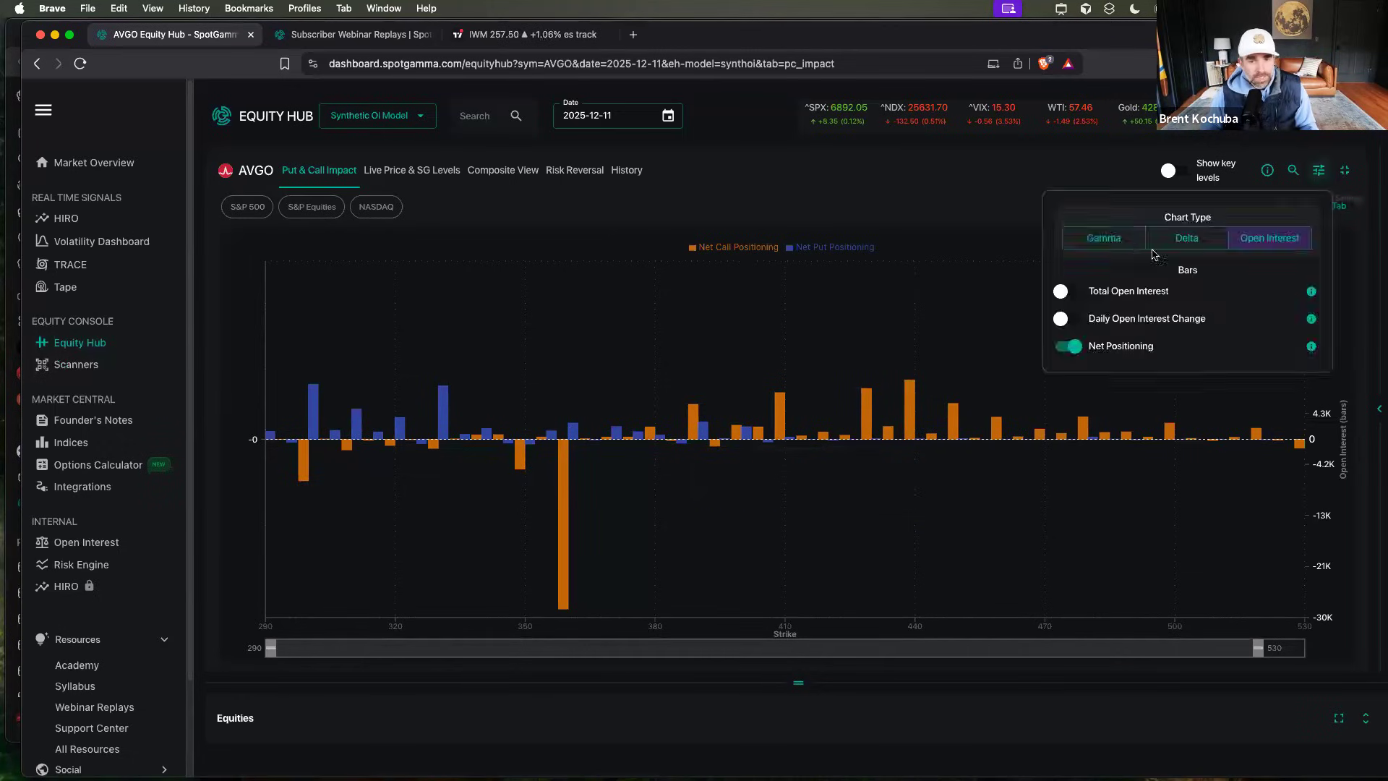
pyautogui.click(1141, 244)
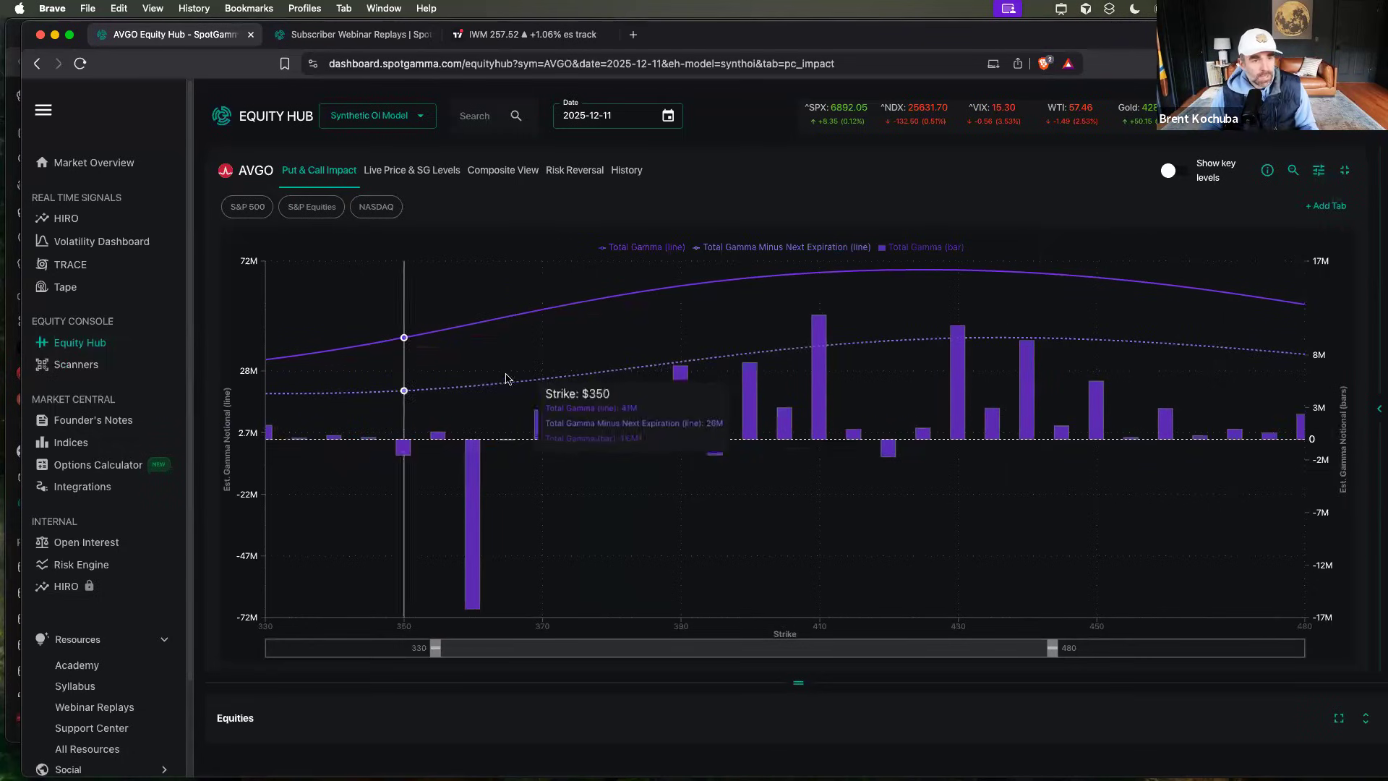
pyautogui.moveTo(1053, 648); pyautogui.dragTo(1141, 648)
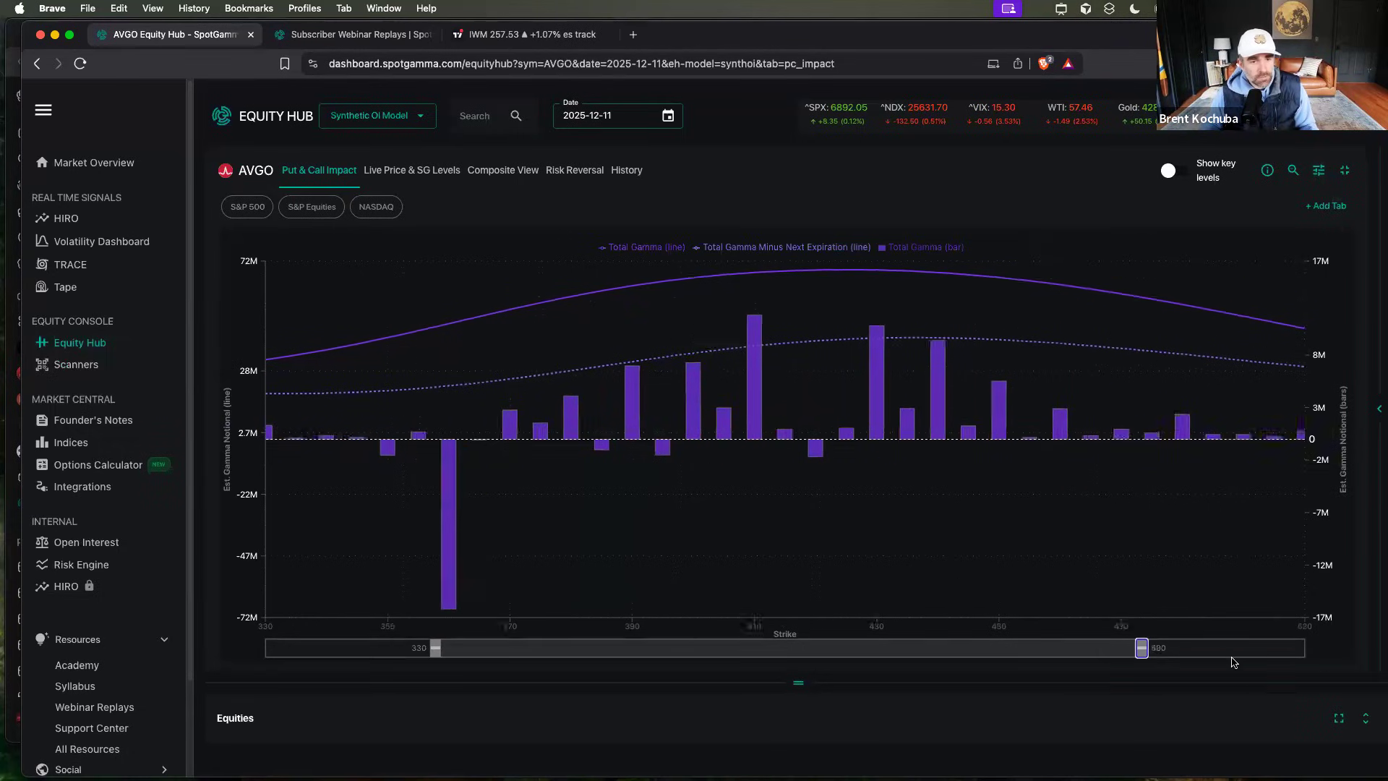
pyautogui.moveTo(1245, 664); pyautogui.dragTo(1299, 648)
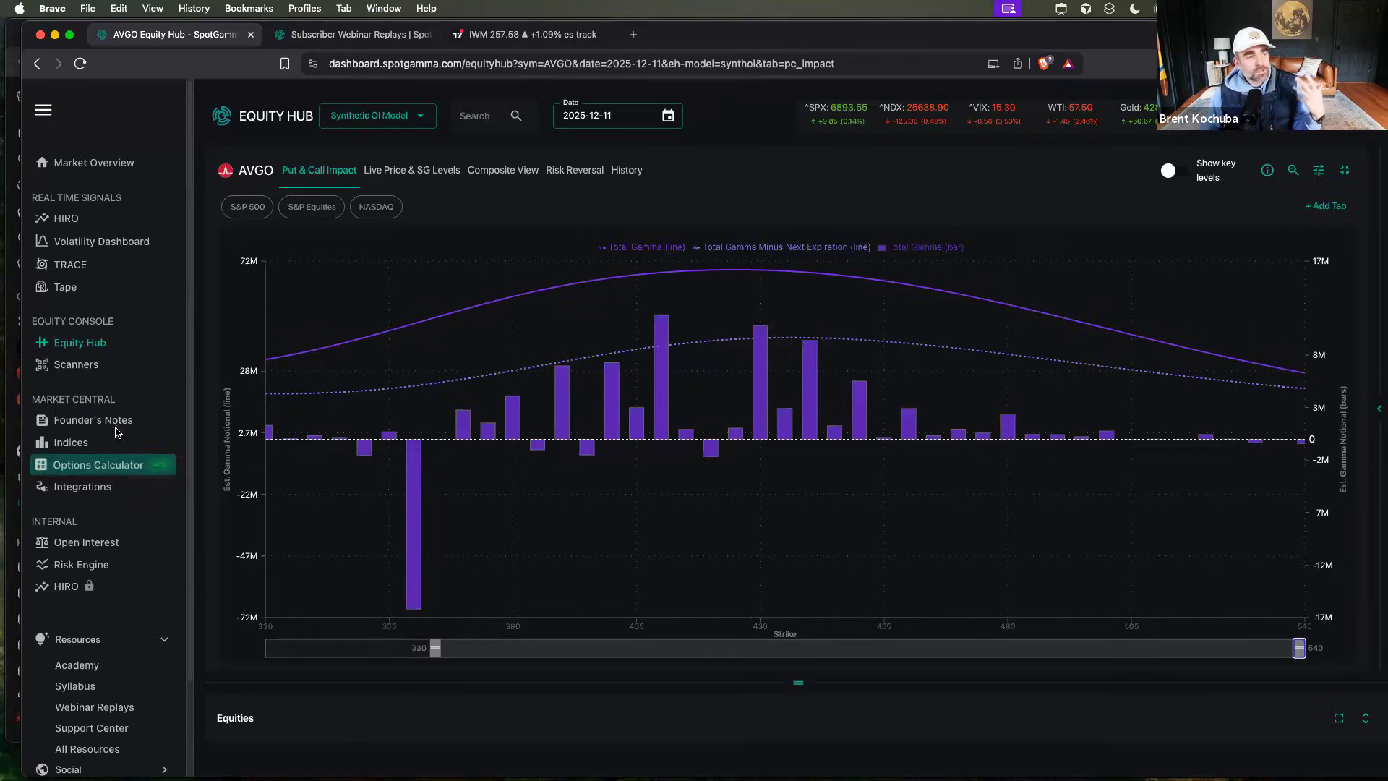
# Return to the Volatility Dashboard and display AVGO's Volatility Skew chart across strikes 230–600.
pyautogui.click(155, 248)
pyautogui.click(438, 165)
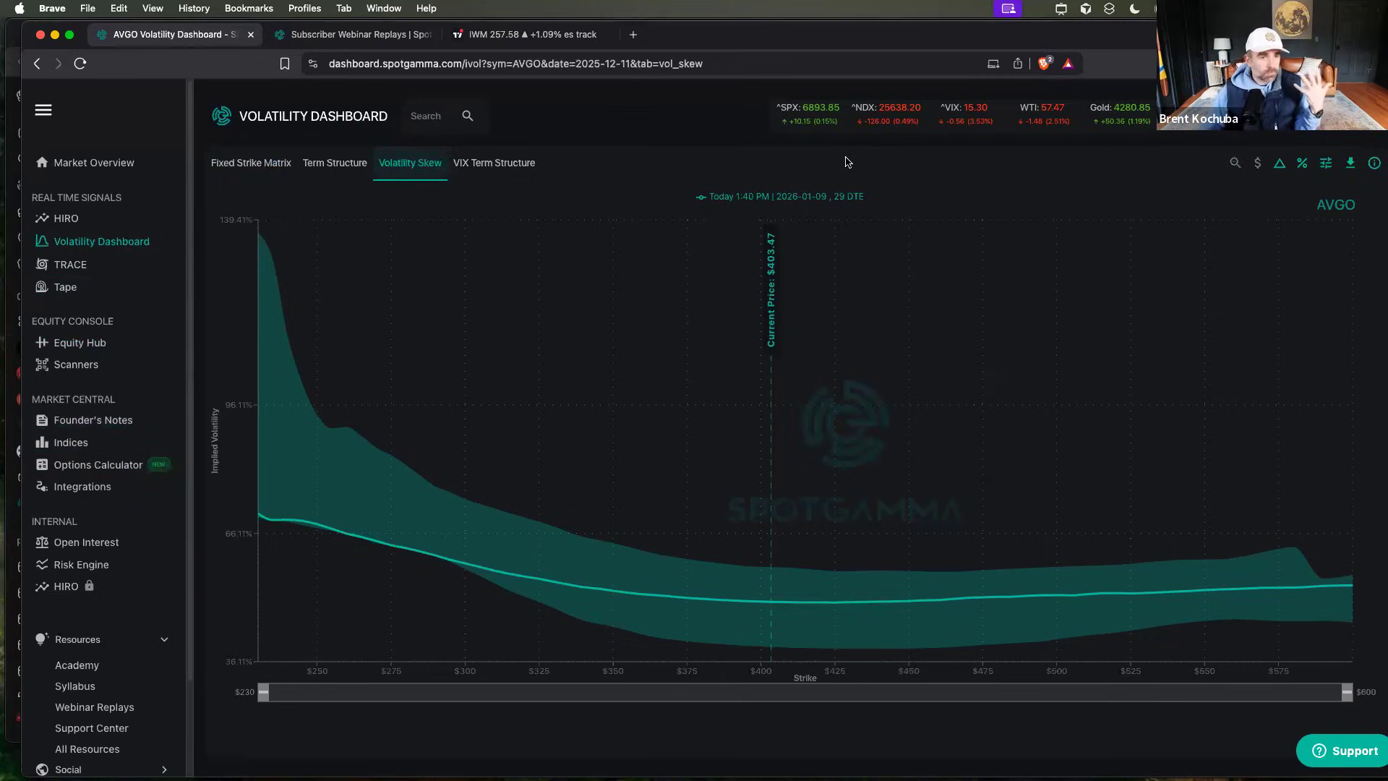
pyautogui.moveTo(775, 199); pyautogui.dragTo(684, 198)
pyautogui.click(727, 156)
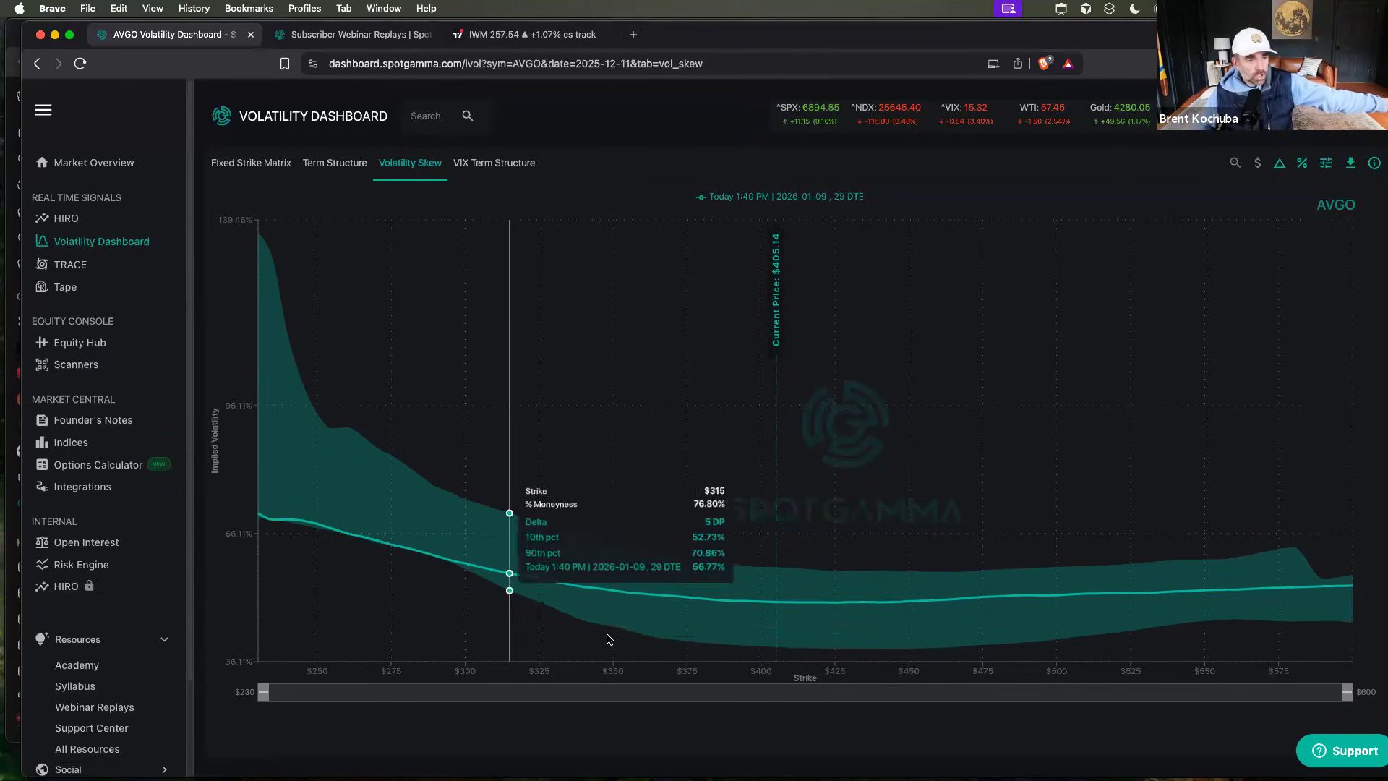
# Start screen annotation and sketch pen strokes tracing the AVGO skew curve and band.
pyautogui.click(1061, 9)
pyautogui.click(1081, 31)
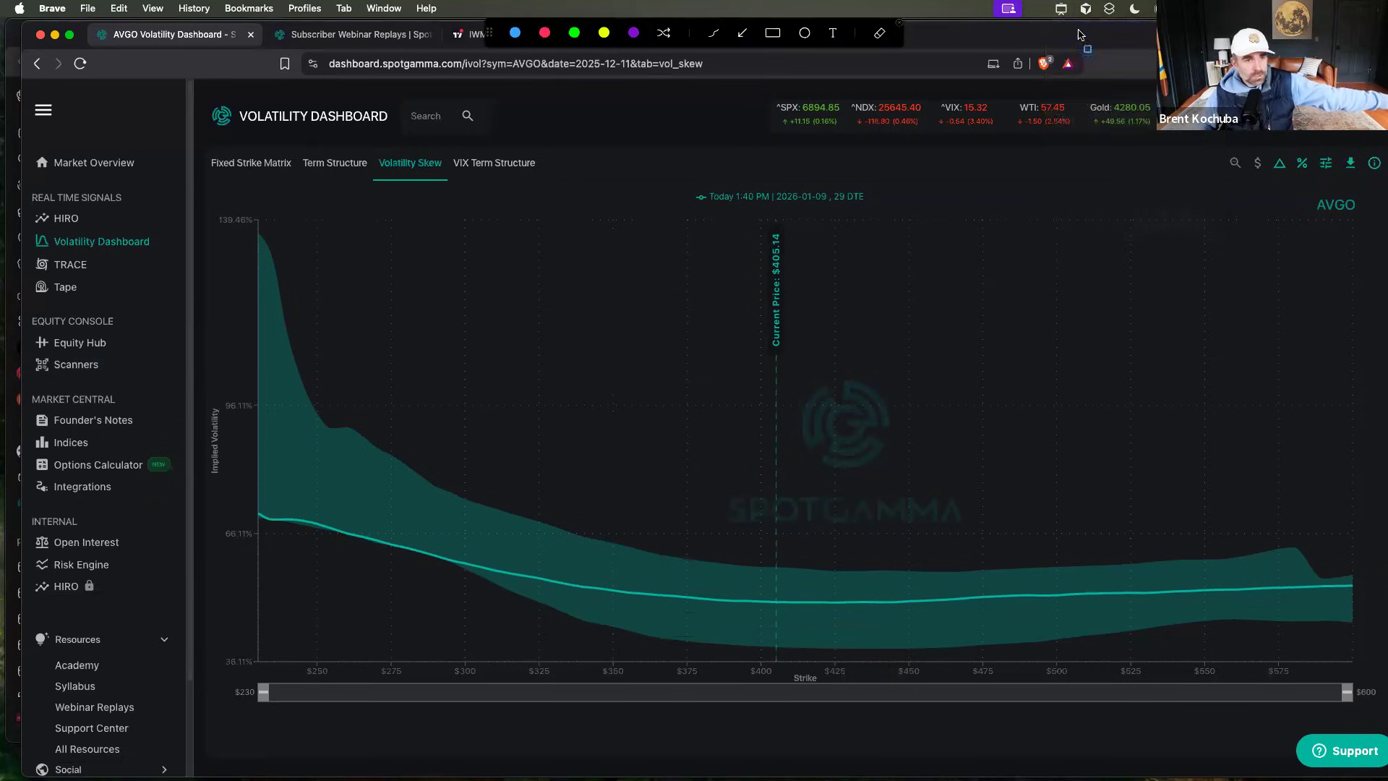
pyautogui.click(714, 33)
pyautogui.moveTo(409, 468); pyautogui.dragTo(494, 513)
pyautogui.moveTo(639, 584); pyautogui.dragTo(657, 588)
pyautogui.moveTo(435, 558); pyautogui.dragTo(613, 643)
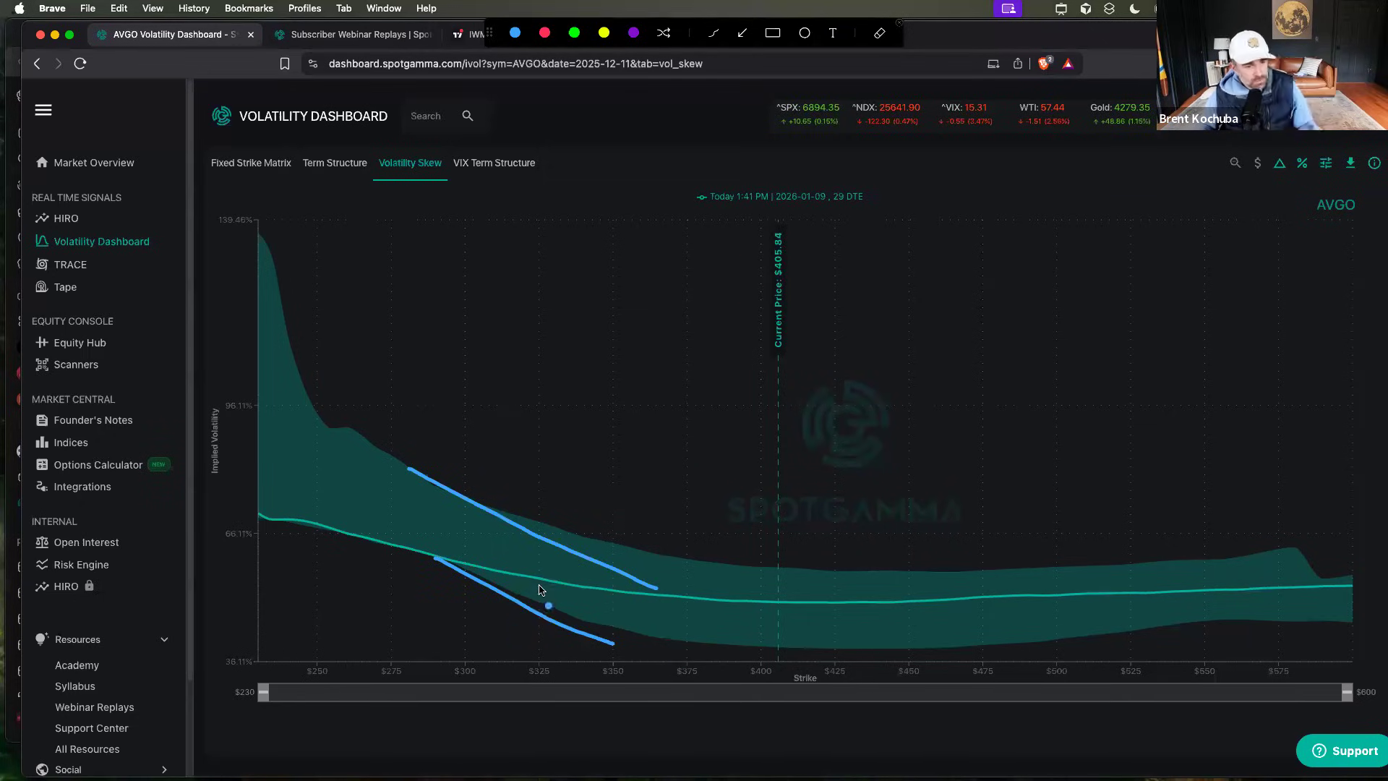
pyautogui.moveTo(615, 588)
pyautogui.mouseDown()
pyautogui.moveTo(338, 553)
pyautogui.moveTo(349, 562)
pyautogui.mouseUp()
pyautogui.moveTo(272, 500); pyautogui.dragTo(515, 568)
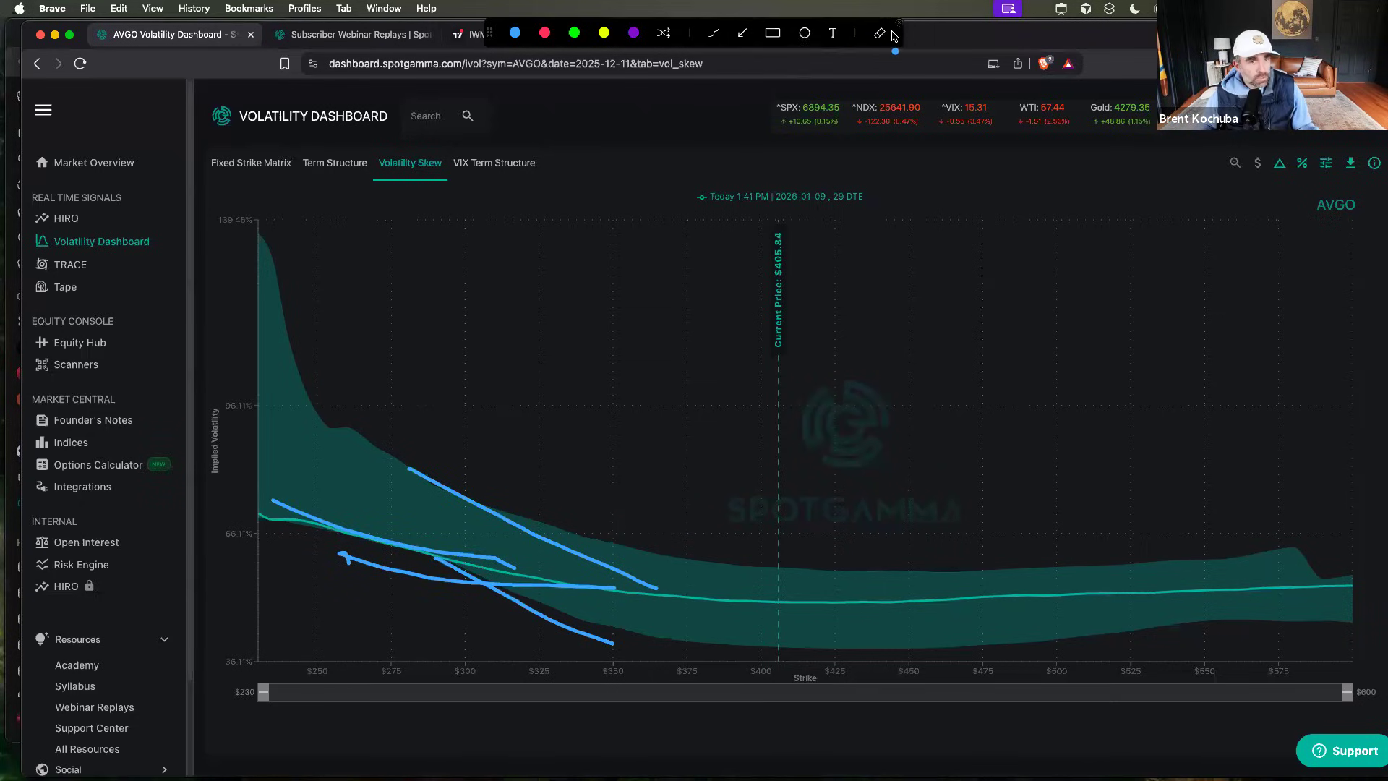
# Draw trial arrows and a lower-band line, erase them all, then arrow the curve near $325.
pyautogui.moveTo(522, 339); pyautogui.dragTo(493, 471)
pyautogui.moveTo(485, 535)
pyautogui.mouseDown()
pyautogui.moveTo(482, 561)
pyautogui.moveTo(475, 543)
pyautogui.moveTo(493, 541)
pyautogui.moveTo(488, 553)
pyautogui.mouseUp()
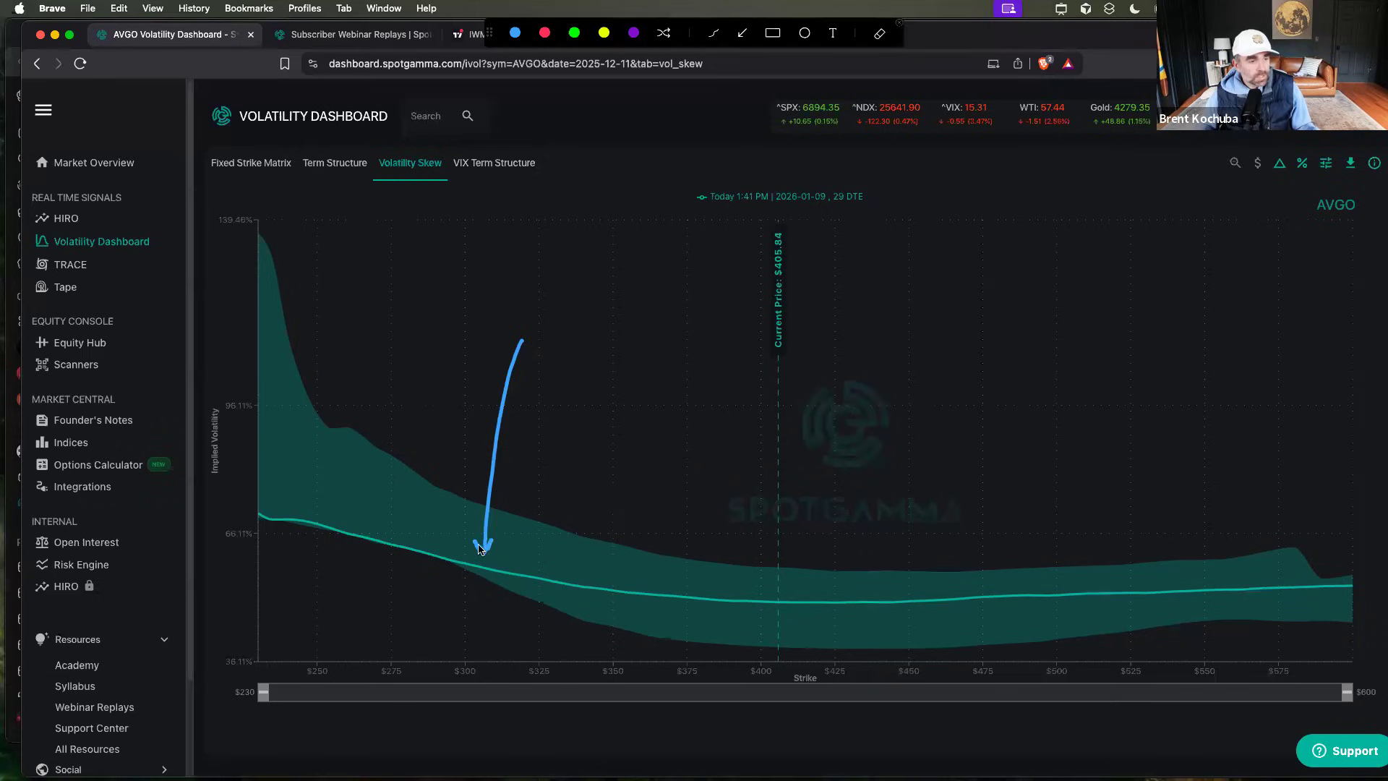
pyautogui.click(521, 582)
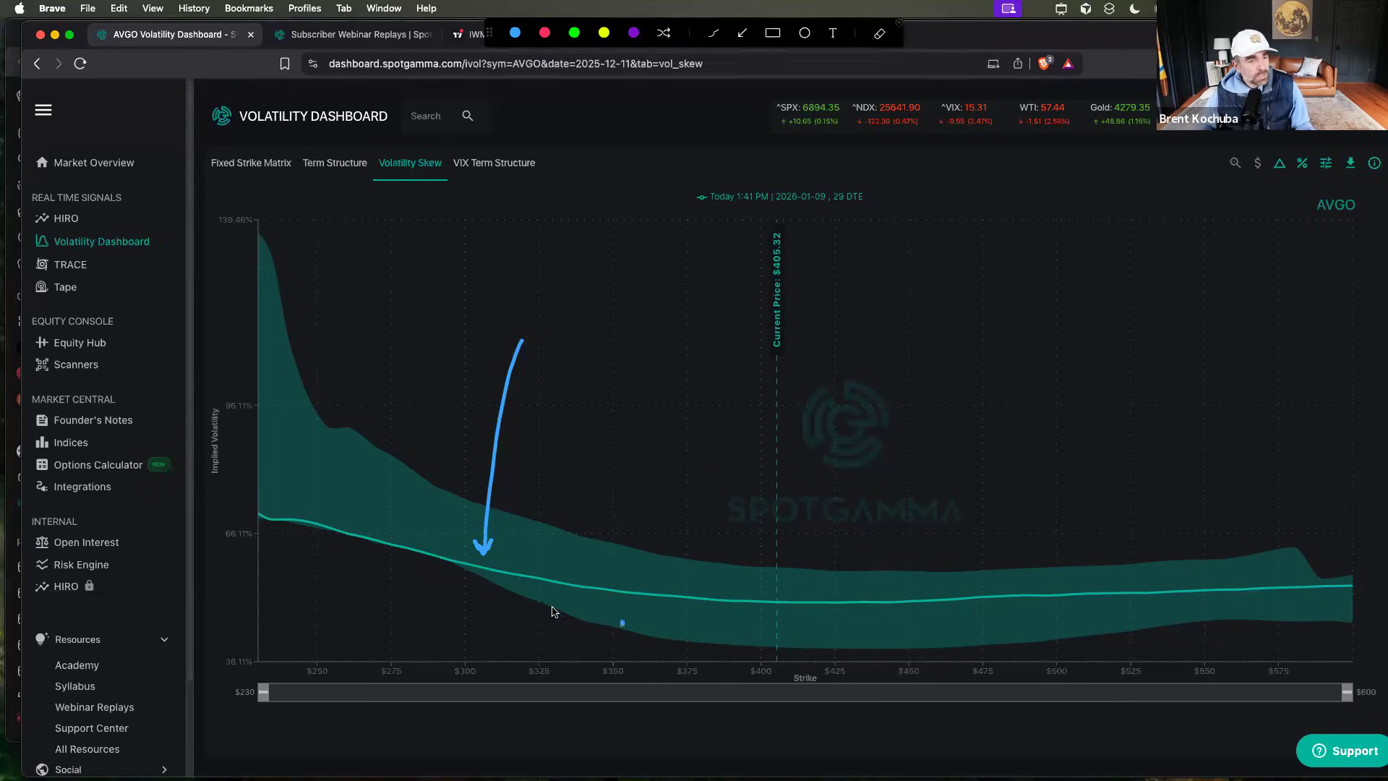
pyautogui.moveTo(535, 609); pyautogui.dragTo(967, 628)
pyautogui.moveTo(1104, 635); pyautogui.dragTo(1111, 630)
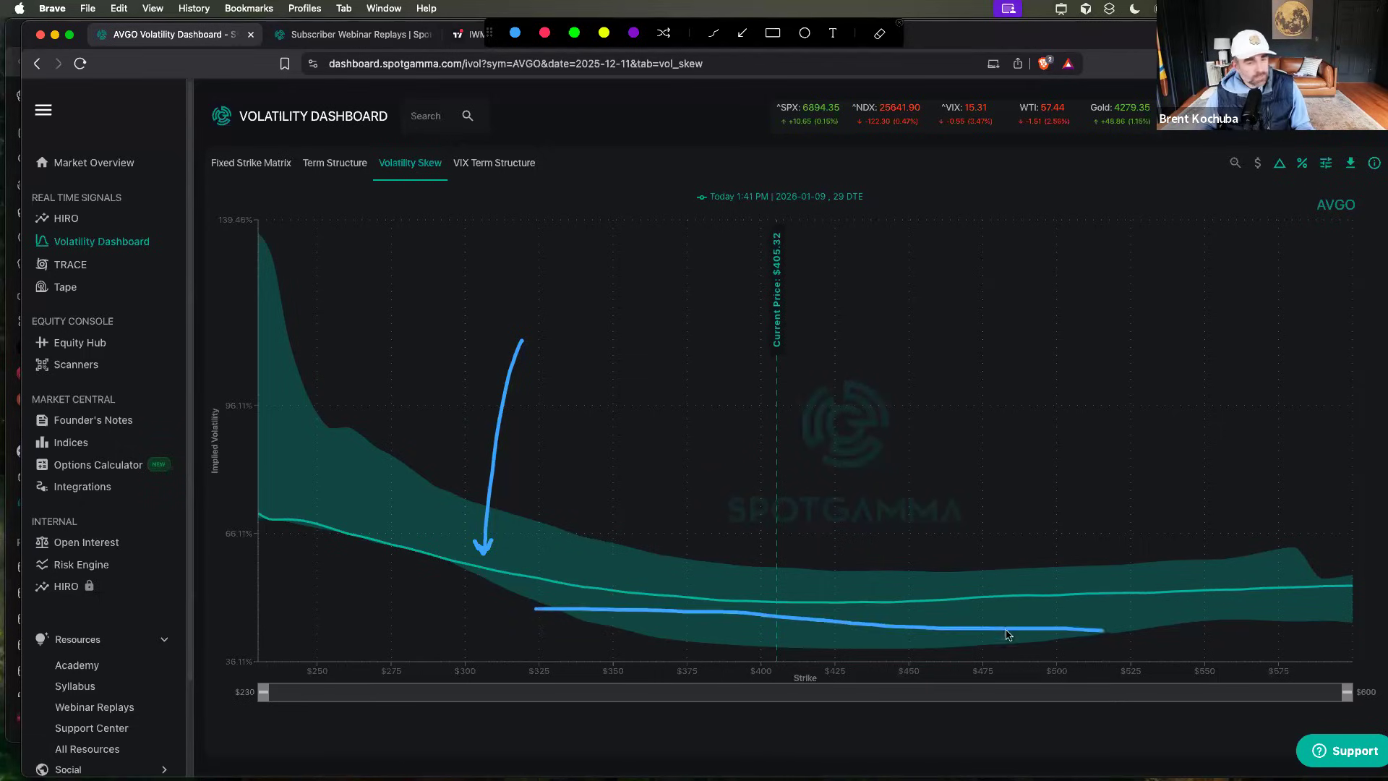
pyautogui.click(828, 618)
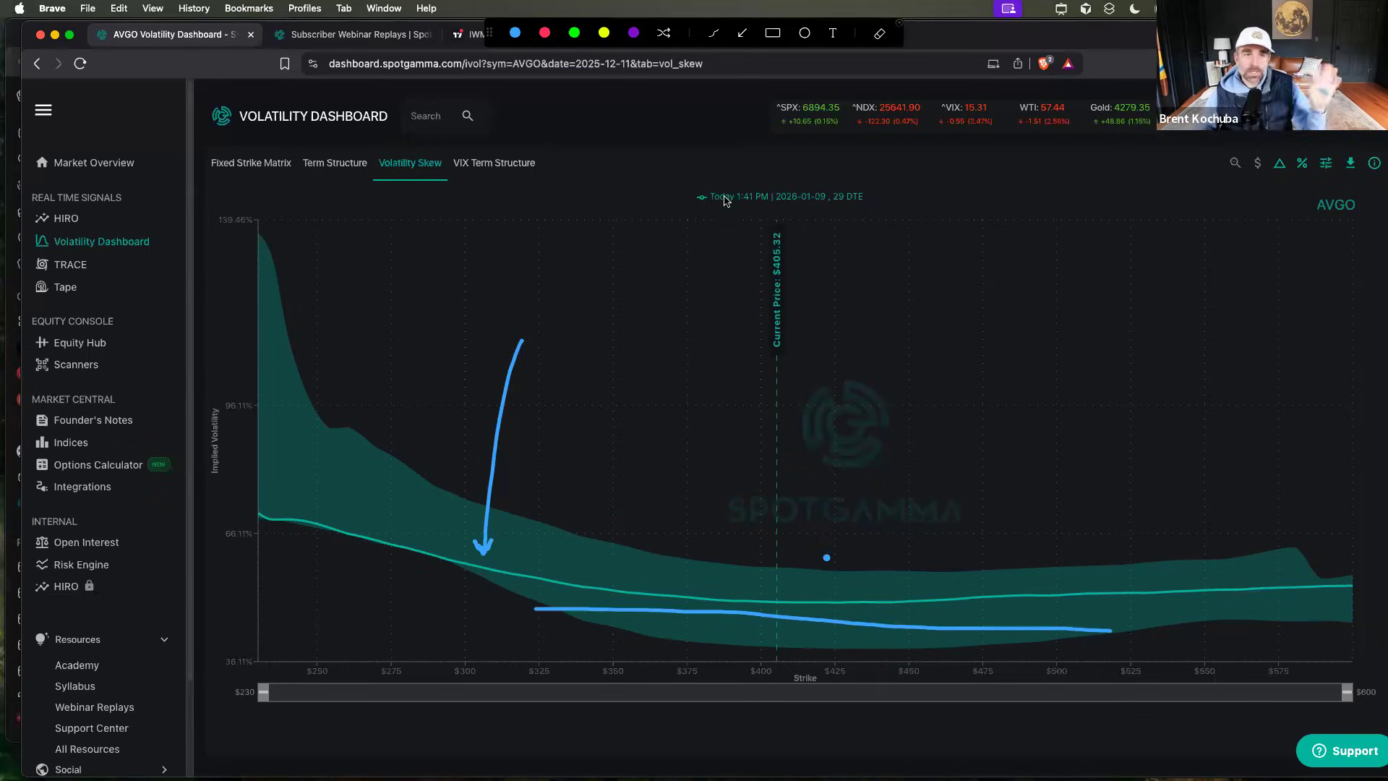
pyautogui.click(540, 561)
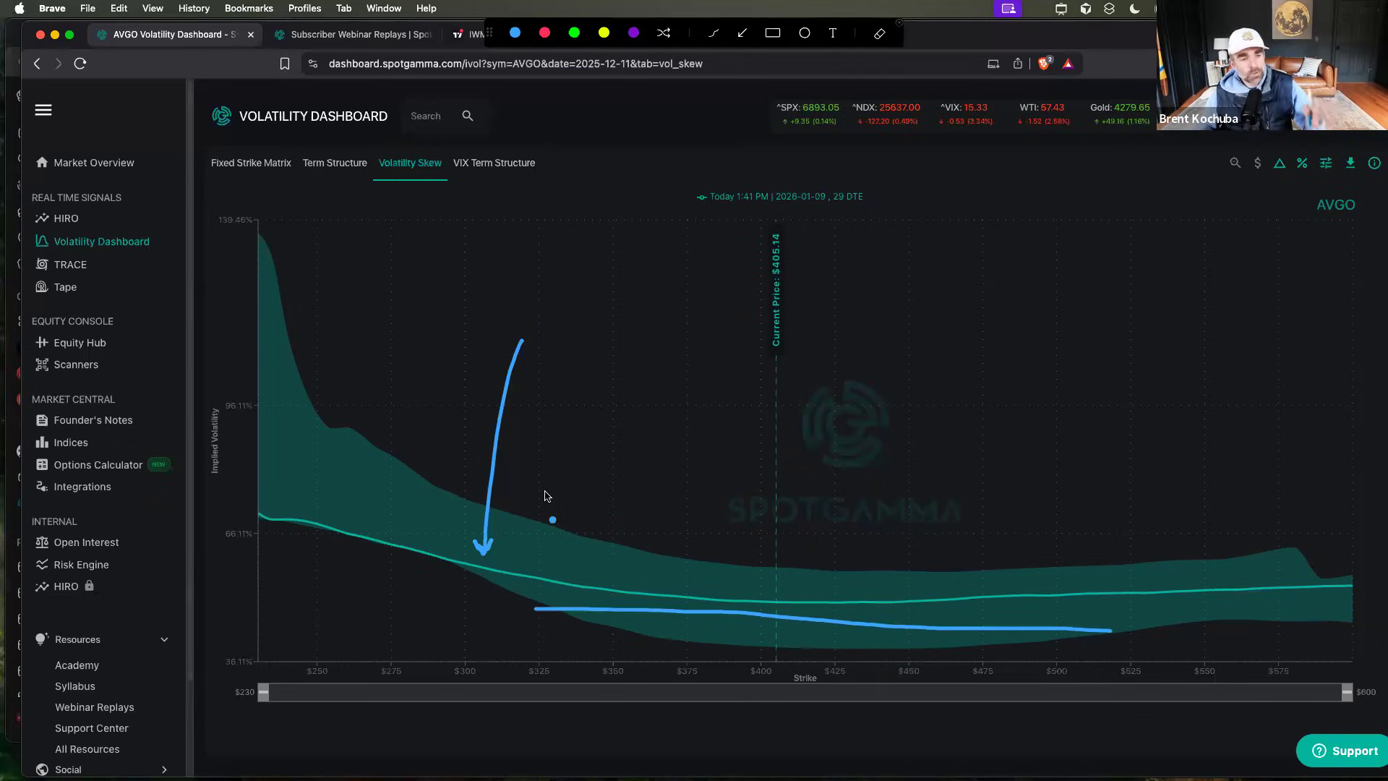
pyautogui.click(876, 37)
pyautogui.moveTo(544, 499); pyautogui.dragTo(542, 576)
# Circle the $325 arrow and the $450–$500 stretch, adding an arrow down into the second circle.
pyautogui.click(547, 592)
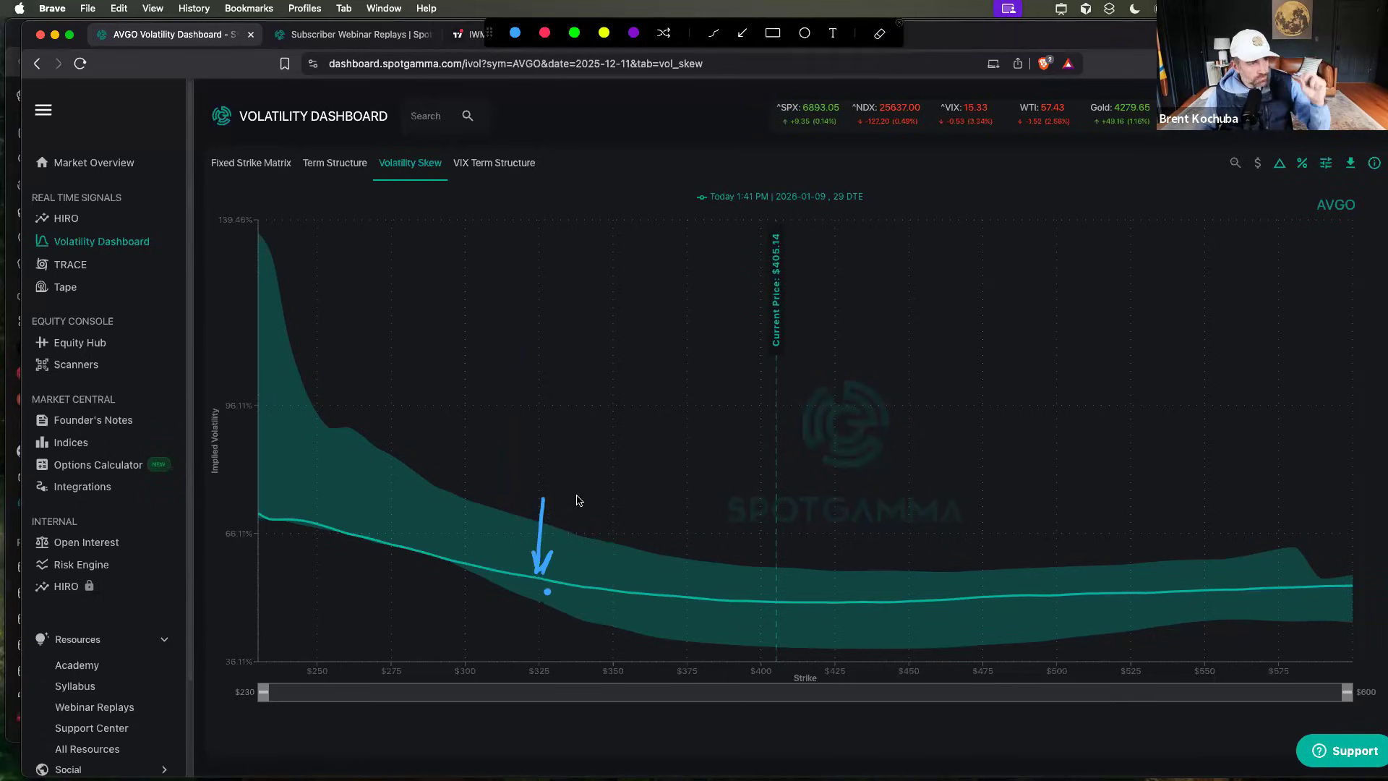
pyautogui.moveTo(578, 498)
pyautogui.mouseDown()
pyautogui.moveTo(459, 611)
pyautogui.moveTo(567, 485)
pyautogui.mouseUp()
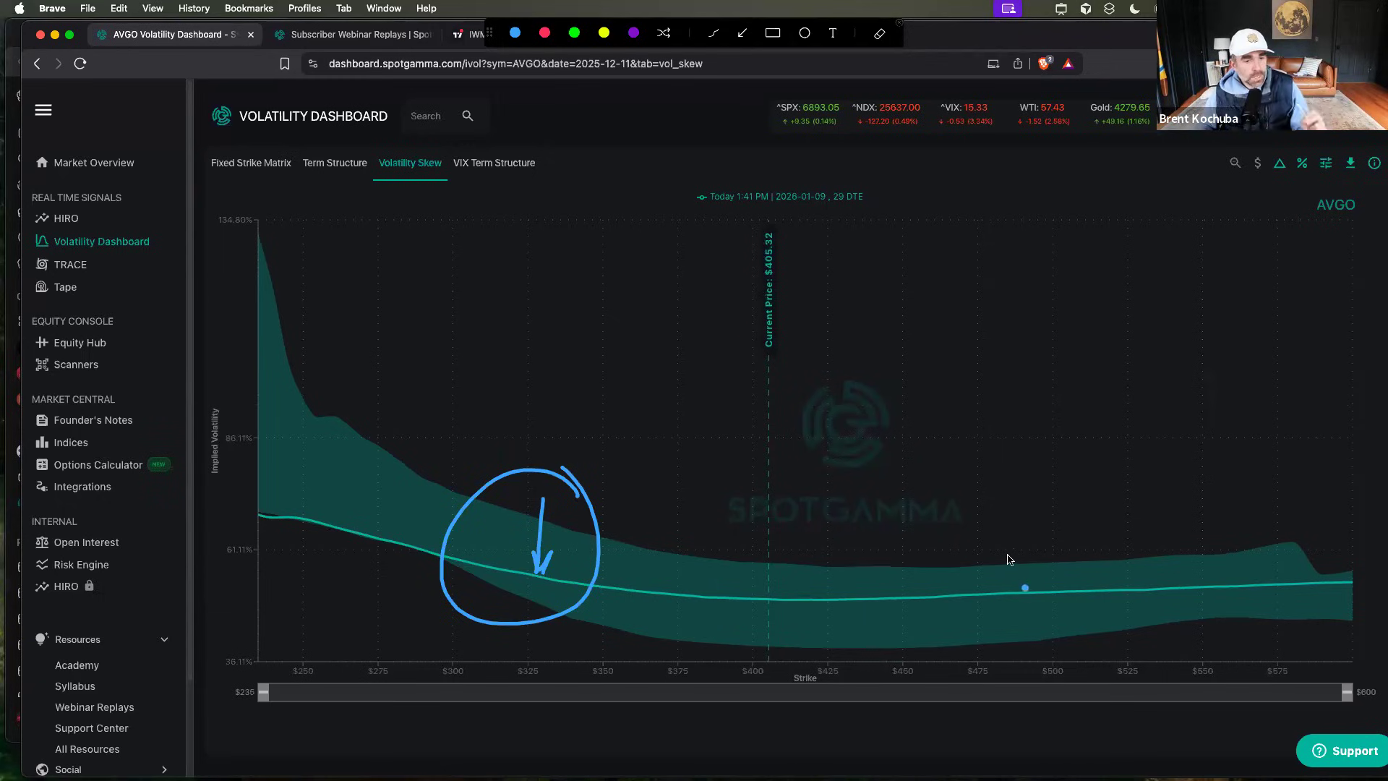
pyautogui.moveTo(1010, 559)
pyautogui.mouseDown()
pyautogui.moveTo(991, 654)
pyautogui.moveTo(992, 537)
pyautogui.mouseUp()
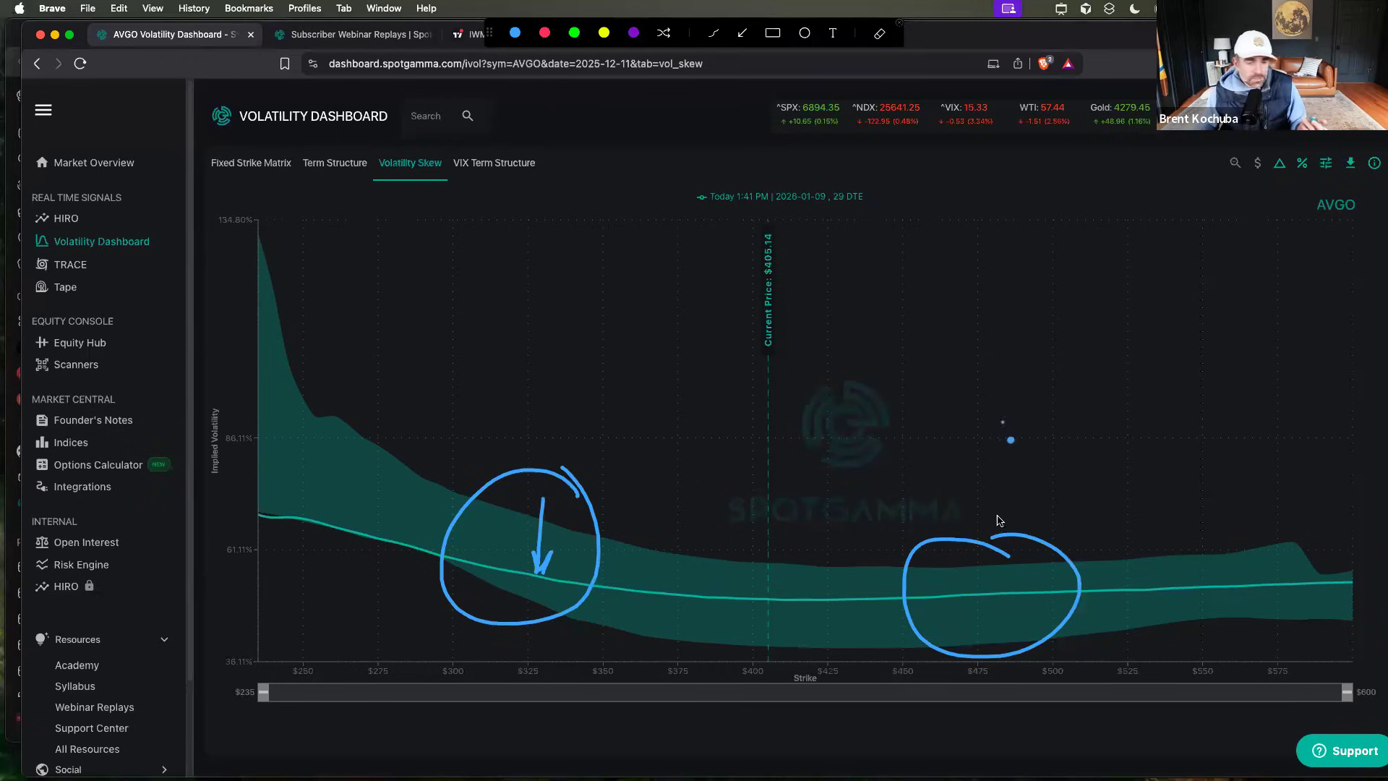
pyautogui.moveTo(1003, 421); pyautogui.dragTo(1000, 593)
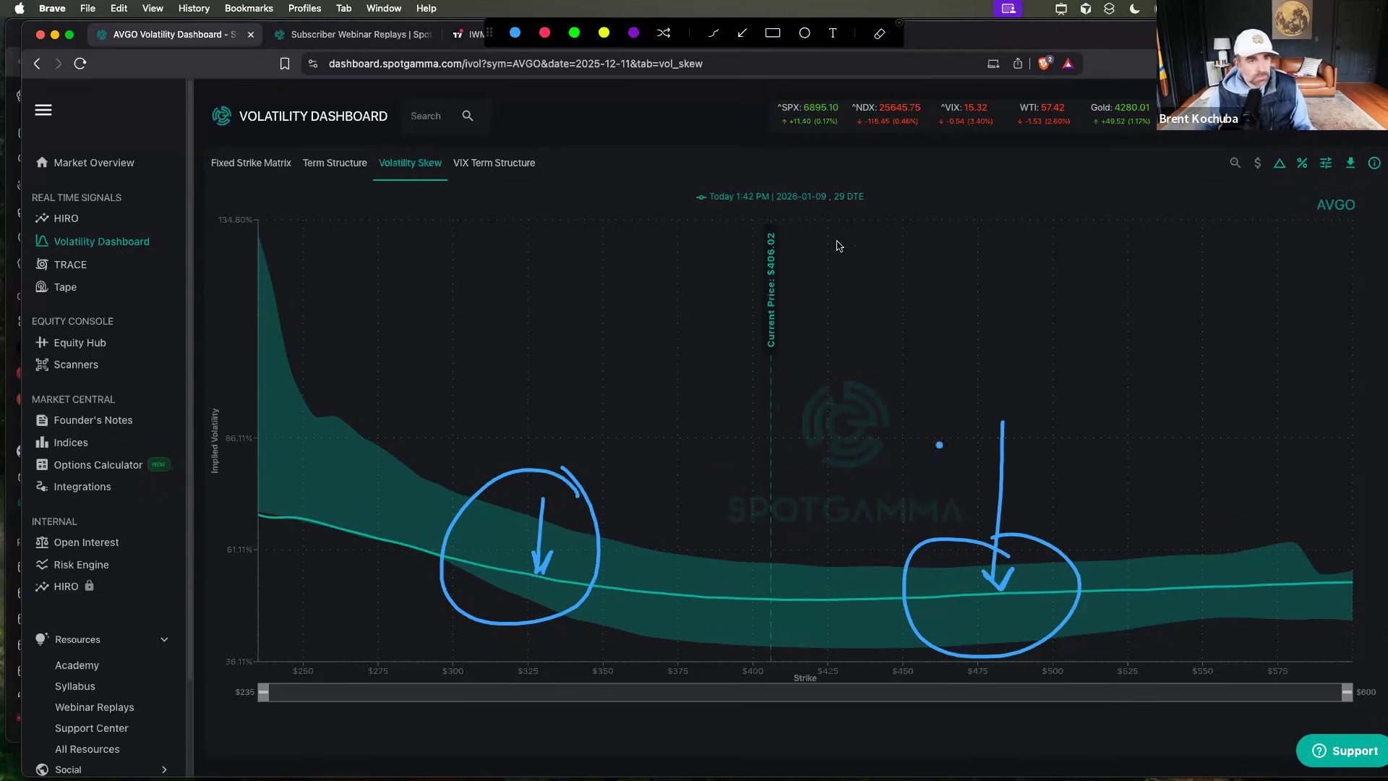
# Clear the old marks, then draw and erase trial circles around the curve near $450–$475.
pyautogui.click(879, 33)
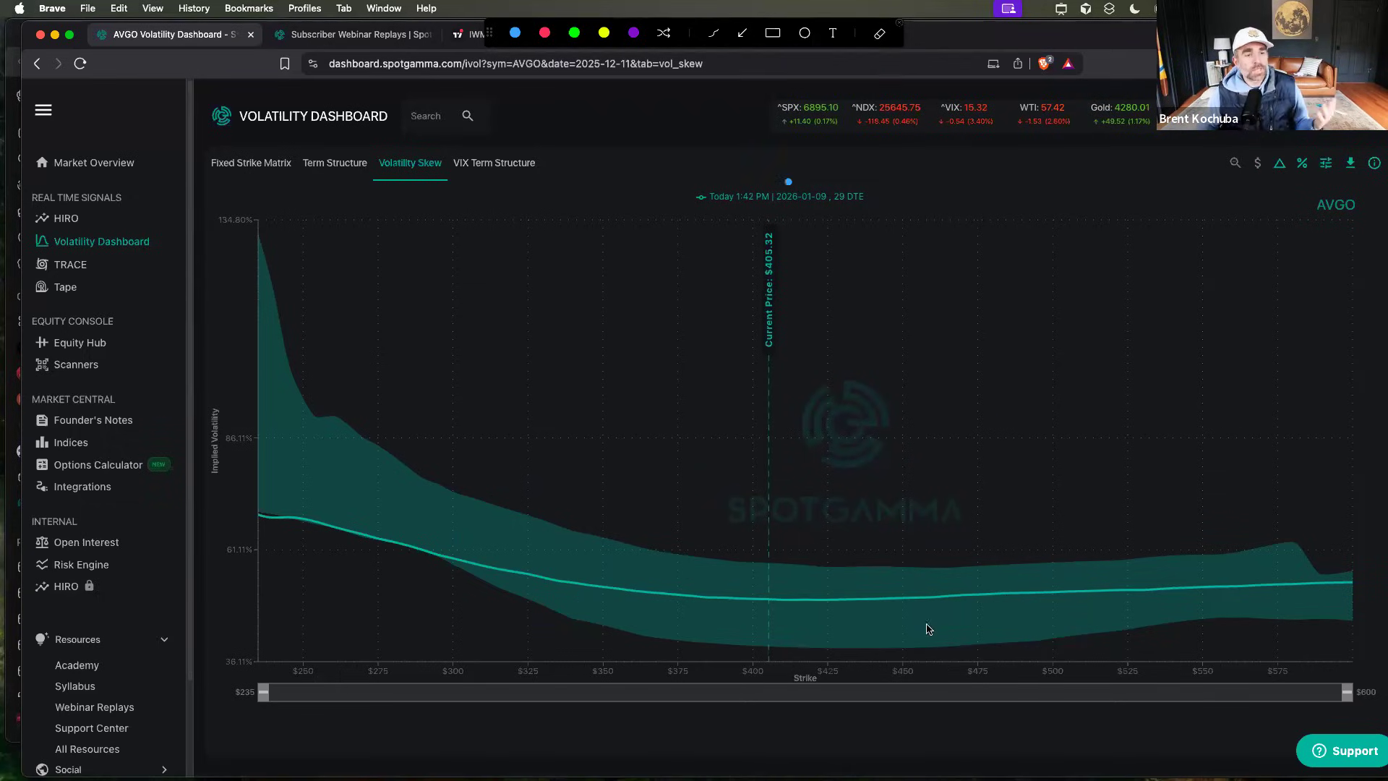
pyautogui.moveTo(994, 568)
pyautogui.mouseDown()
pyautogui.moveTo(978, 568)
pyautogui.moveTo(992, 571)
pyautogui.mouseUp()
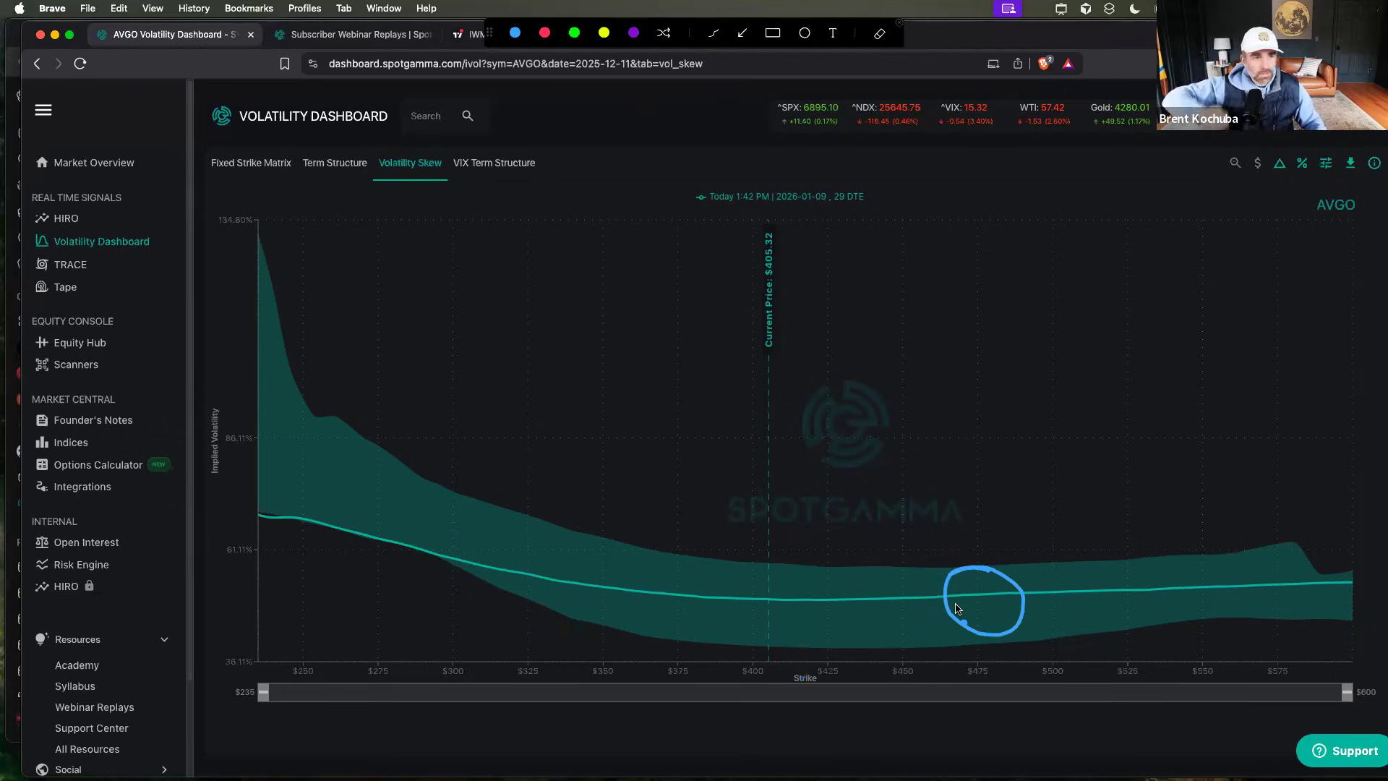
pyautogui.moveTo(978, 589); pyautogui.dragTo(986, 509)
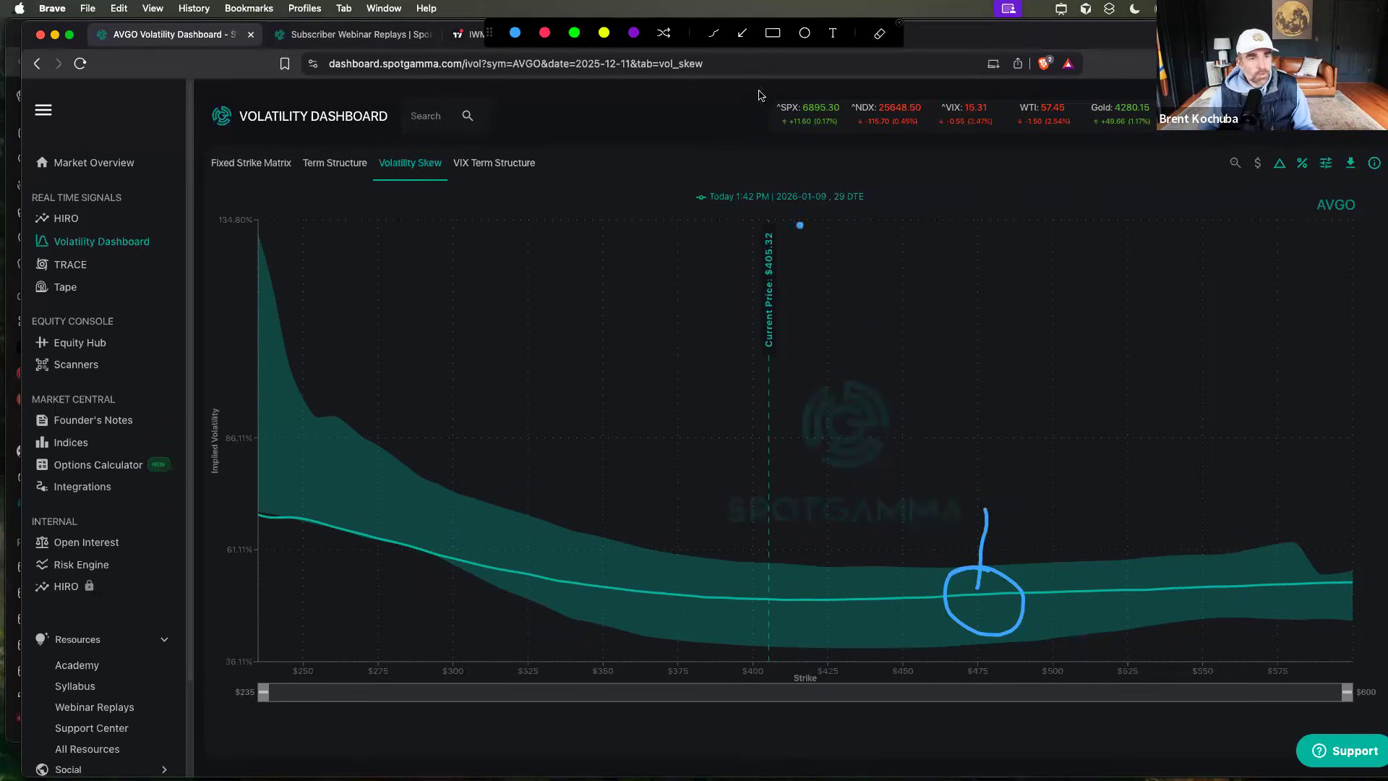
pyautogui.click(879, 35)
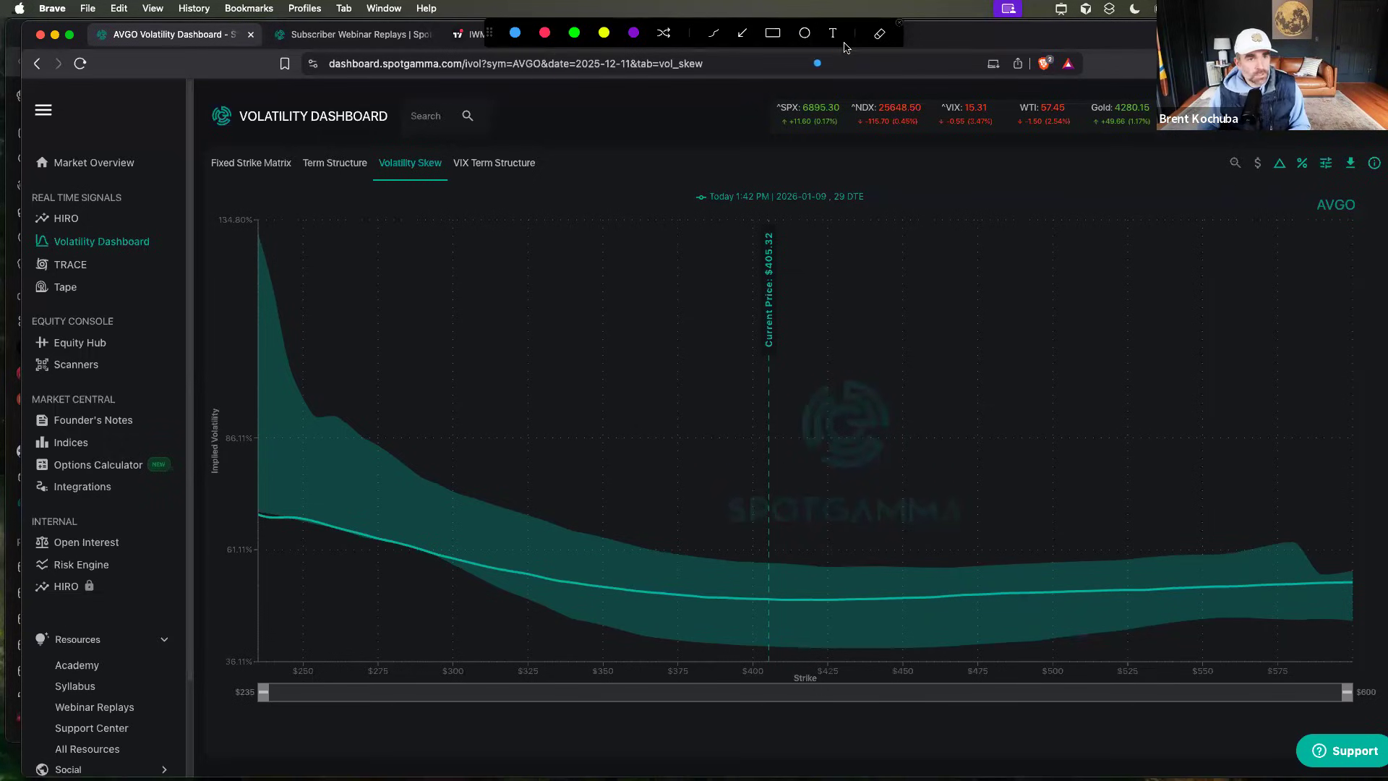
pyautogui.click(989, 592)
pyautogui.moveTo(857, 626); pyautogui.dragTo(965, 551)
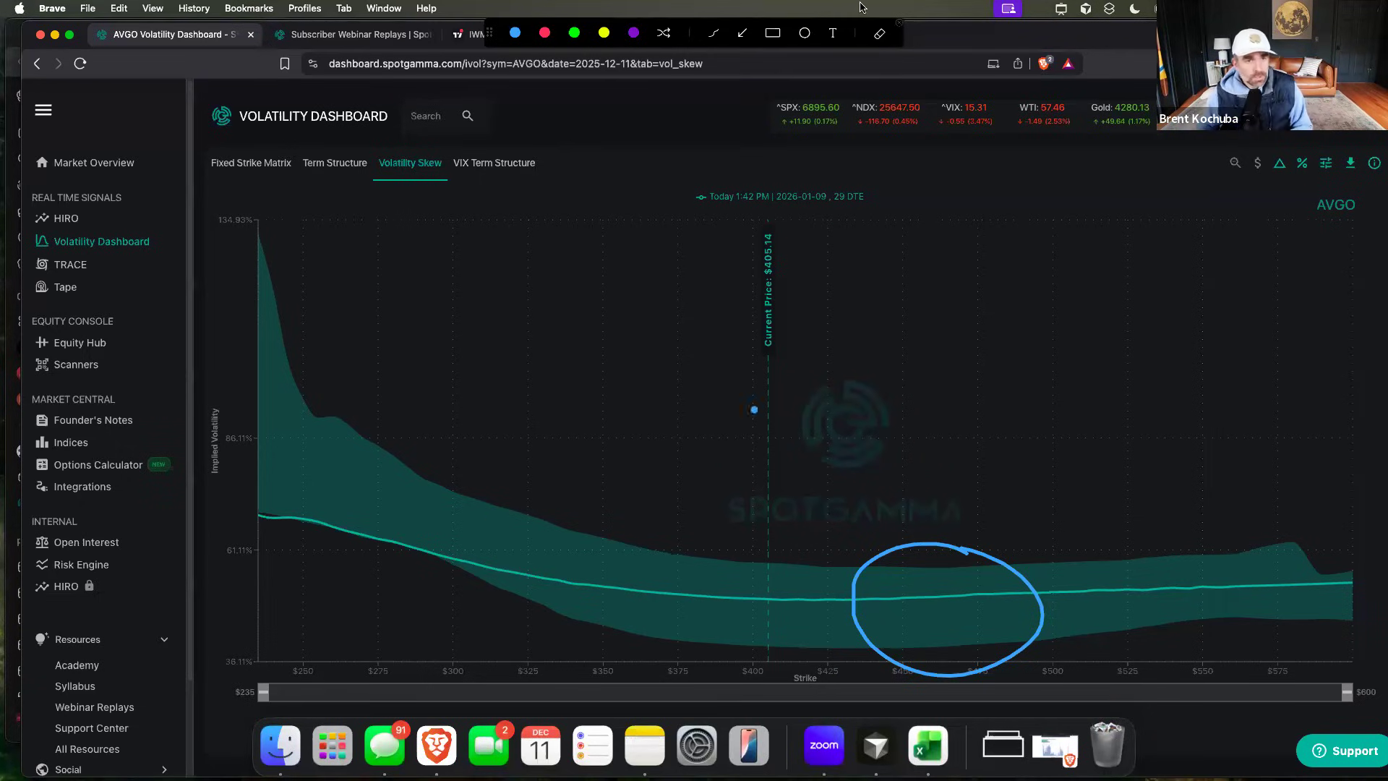
pyautogui.click(880, 34)
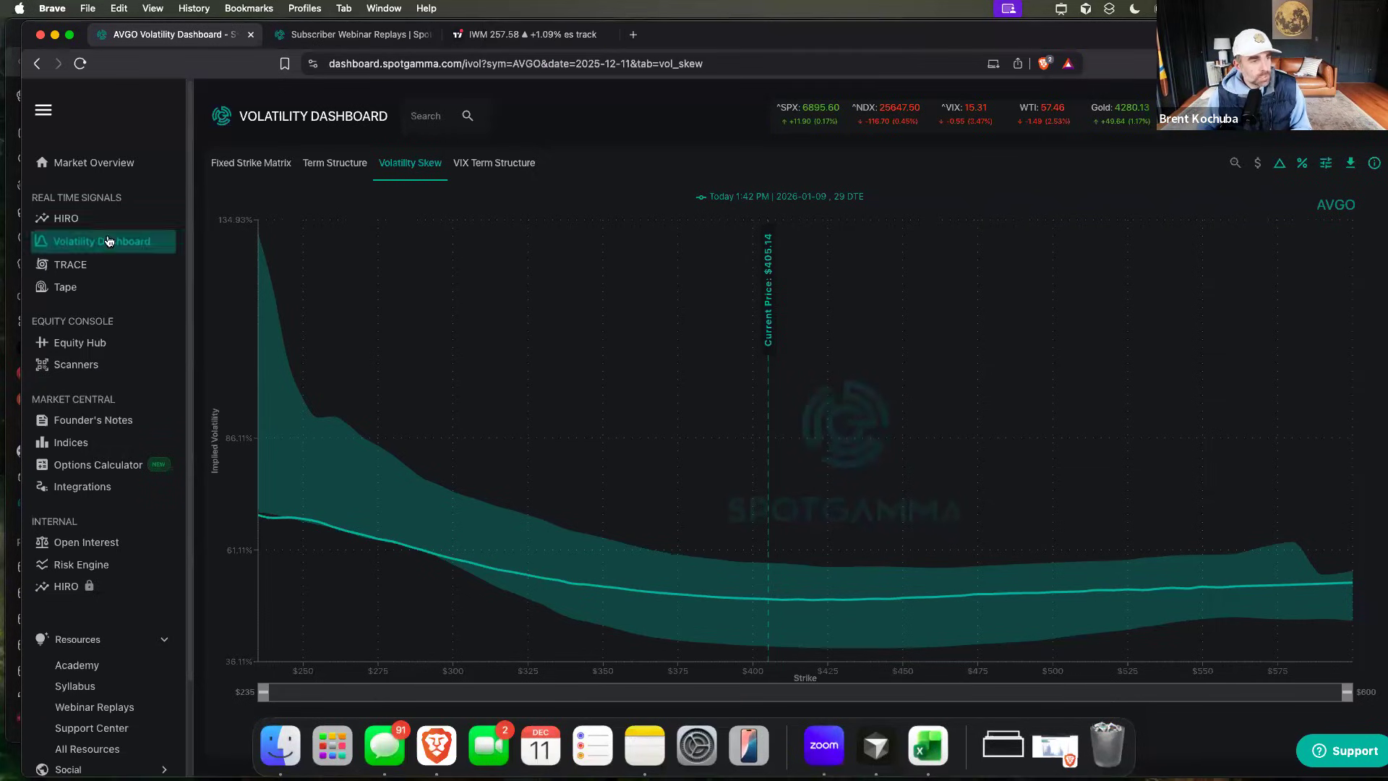
# On AVGO's implied-volatility term structure chart, enable Forward IV Adj to plot the forward-IV line.
pyautogui.click(336, 165)
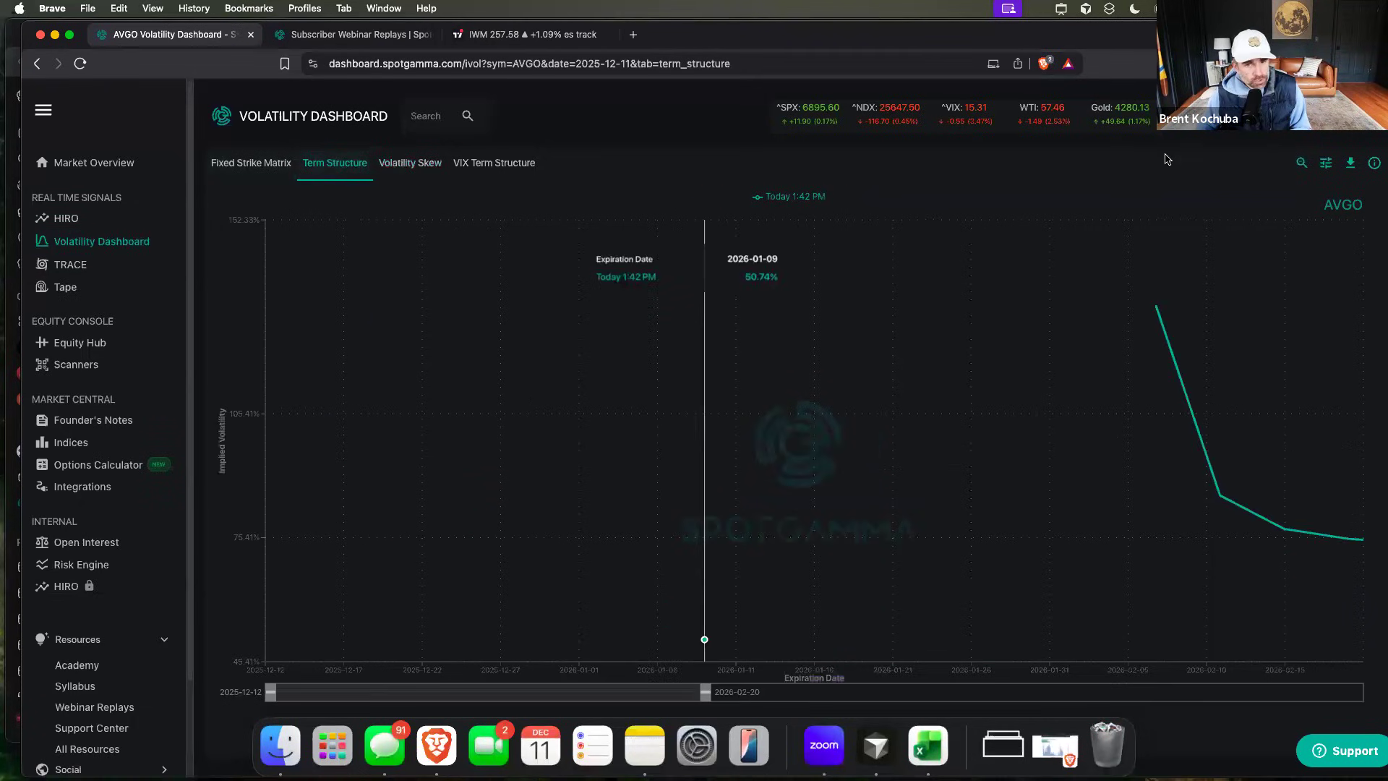
pyautogui.click(1326, 164)
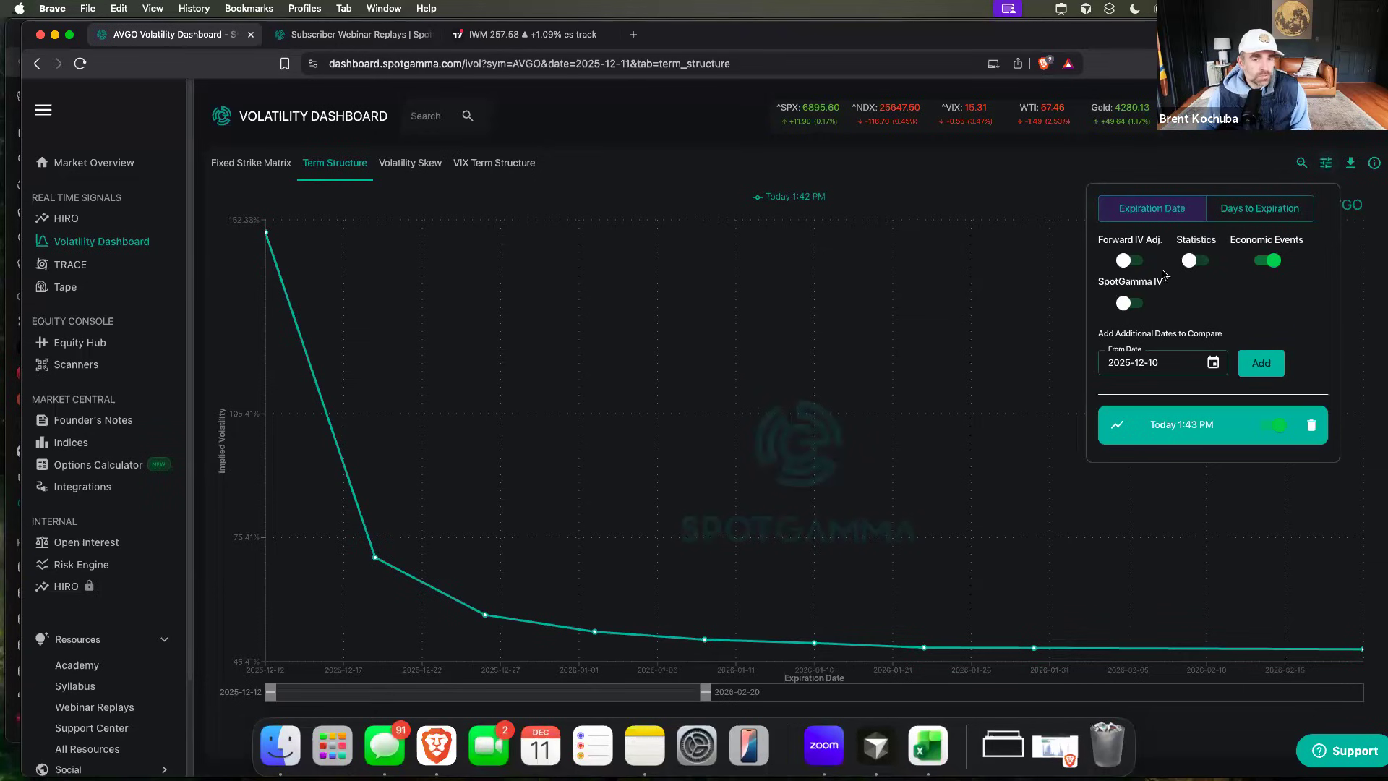
pyautogui.click(1132, 260)
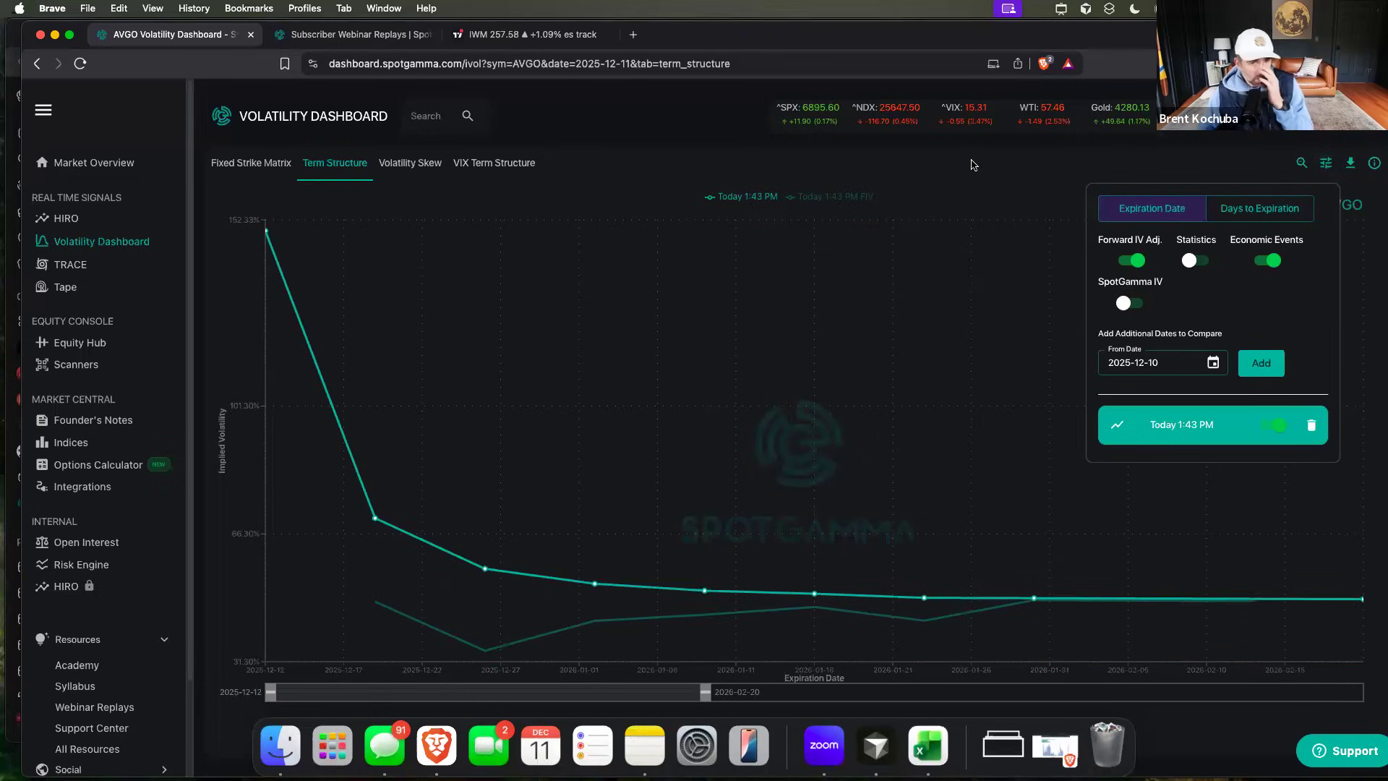
pyautogui.click(550, 434)
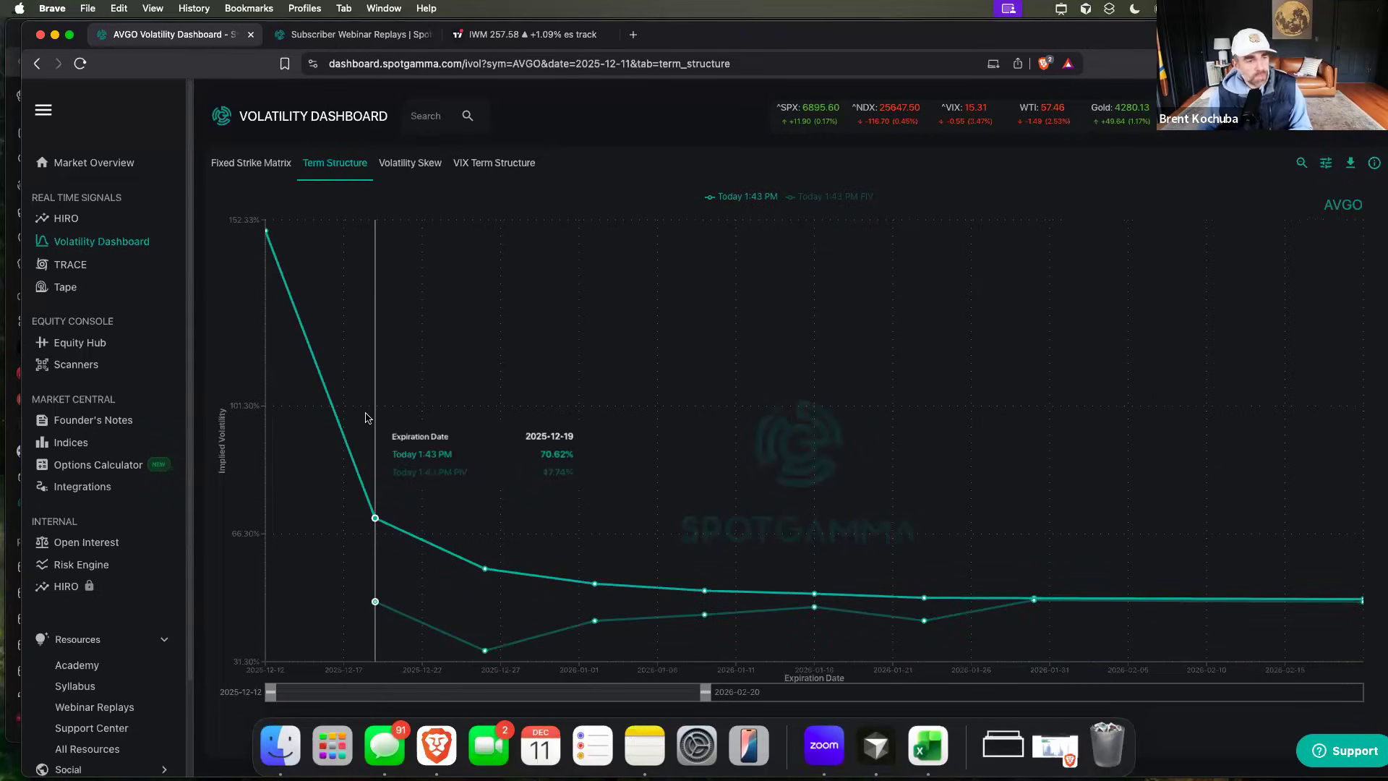